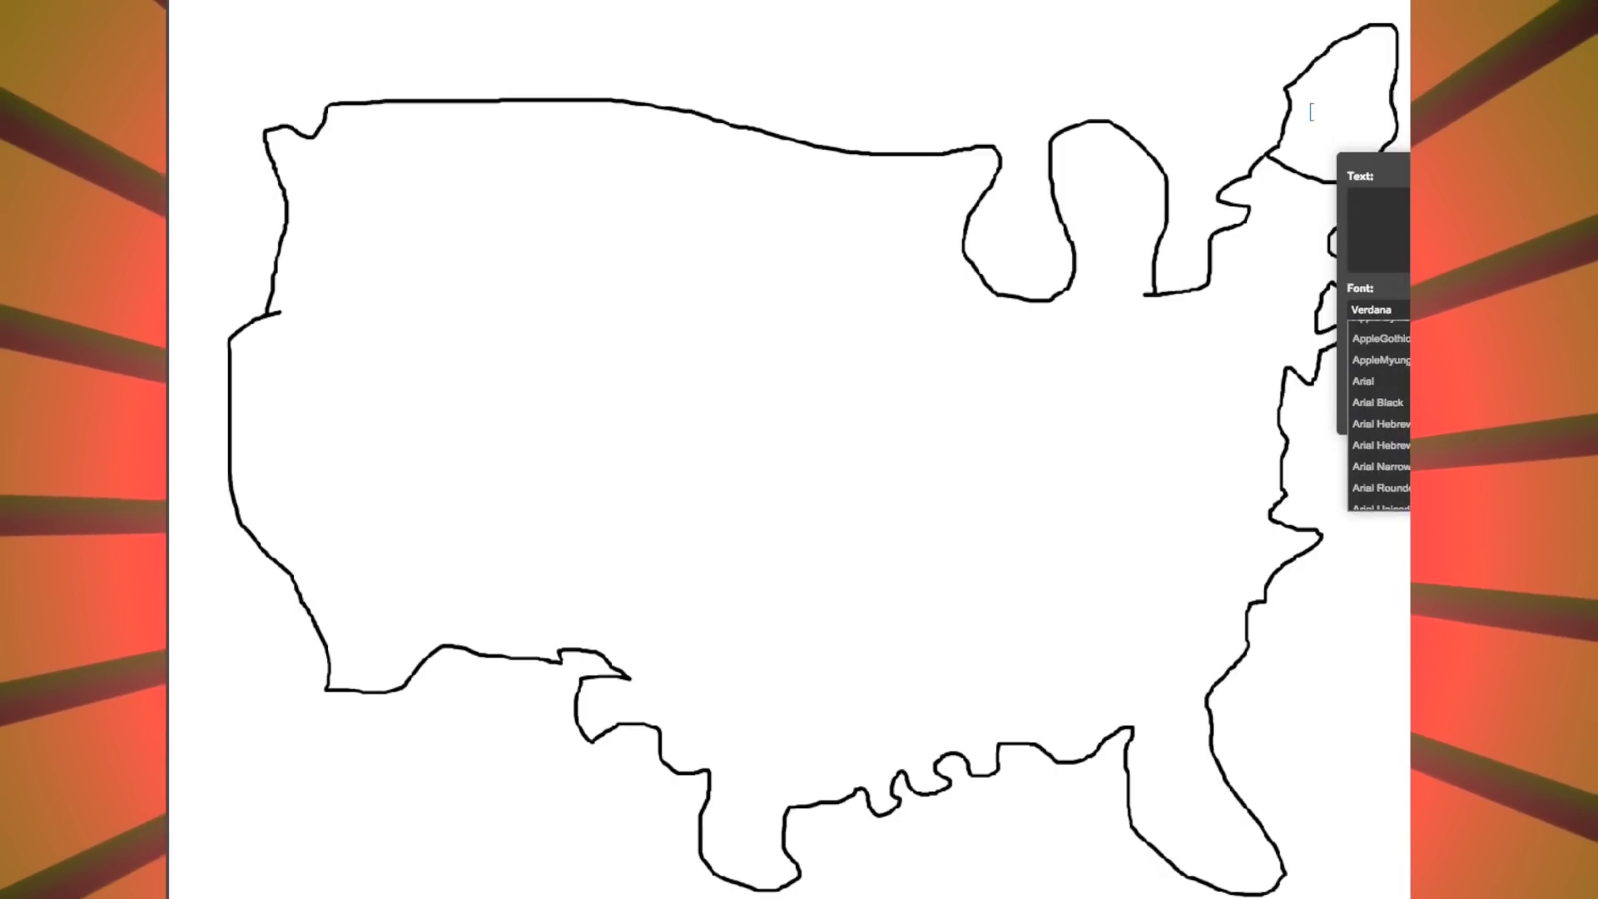
{"action": "scroll", "coordinate": [1380, 412], "scroll_direction": "down", "scroll_amount": 10}
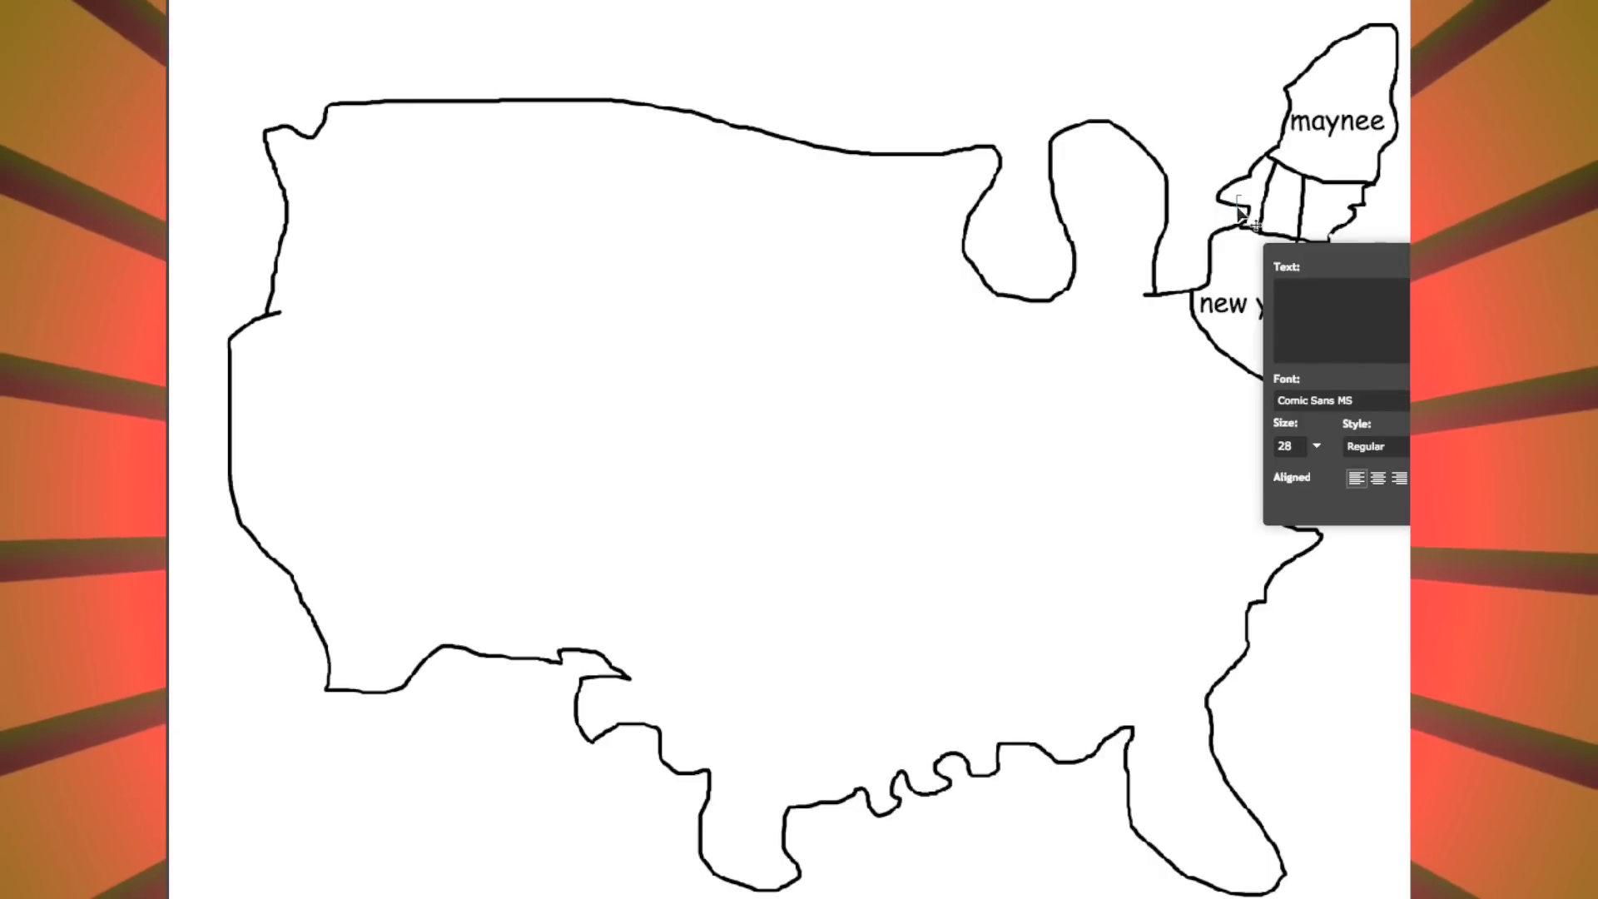
{"action": "type", "text": "vermampshire"}
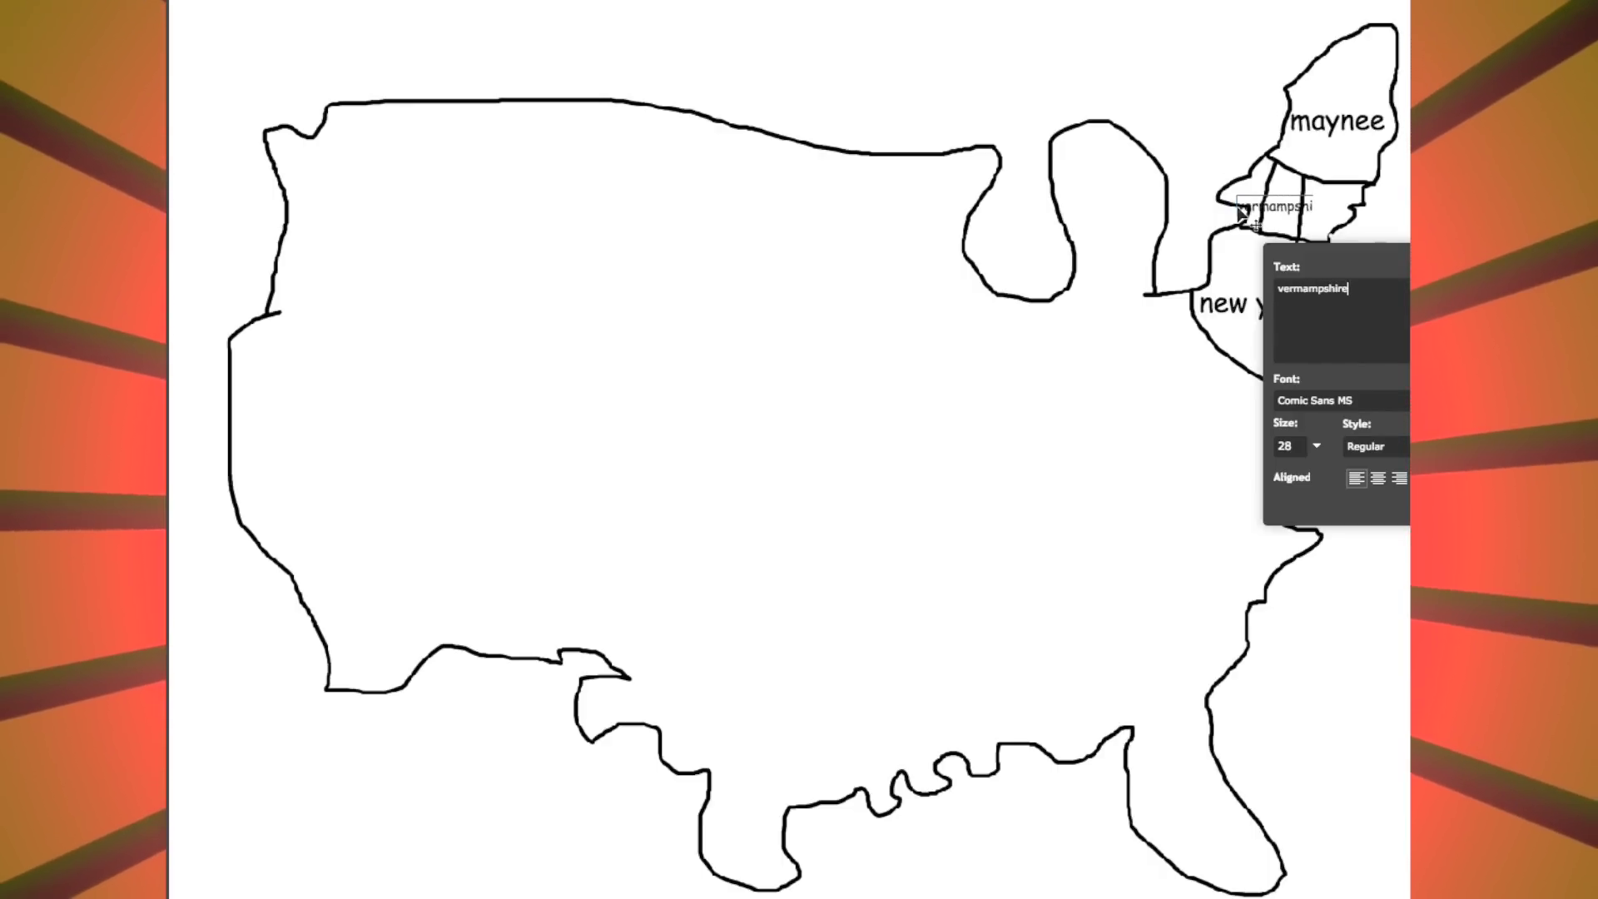
Enlarge the vermampshire label to size 49 and give it a white outer glow
{"action": "left_click", "coordinate": [1316, 445]}
{"action": "left_click_drag", "start_coordinate": [1237, 478], "coordinate": [1253, 479]}
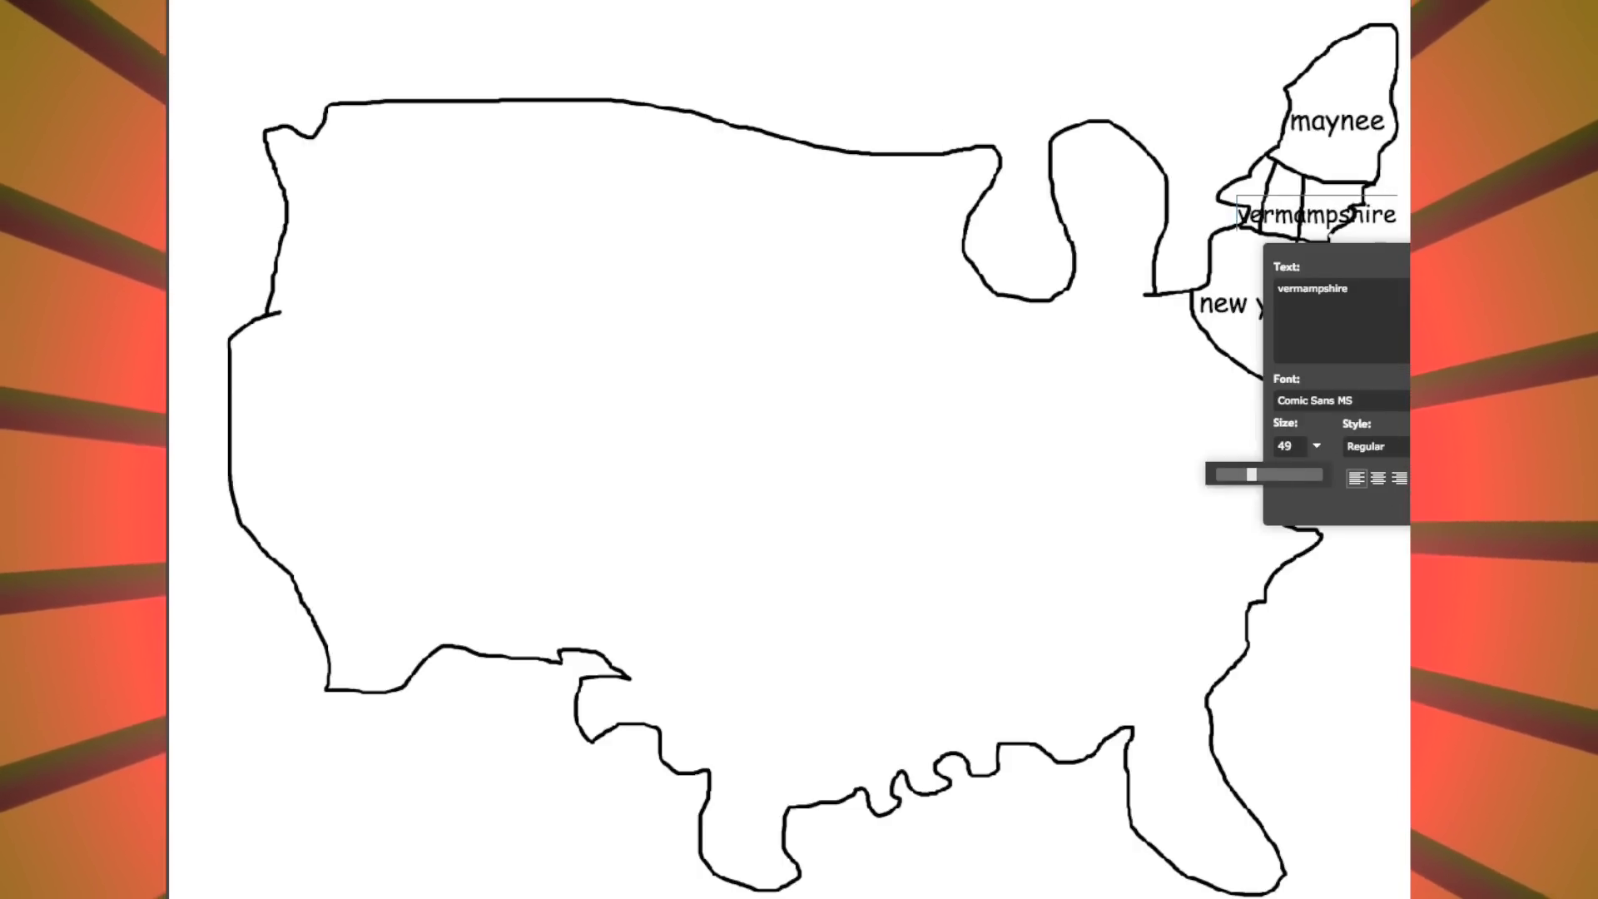
{"action": "left_click", "coordinate": [781, 257]}
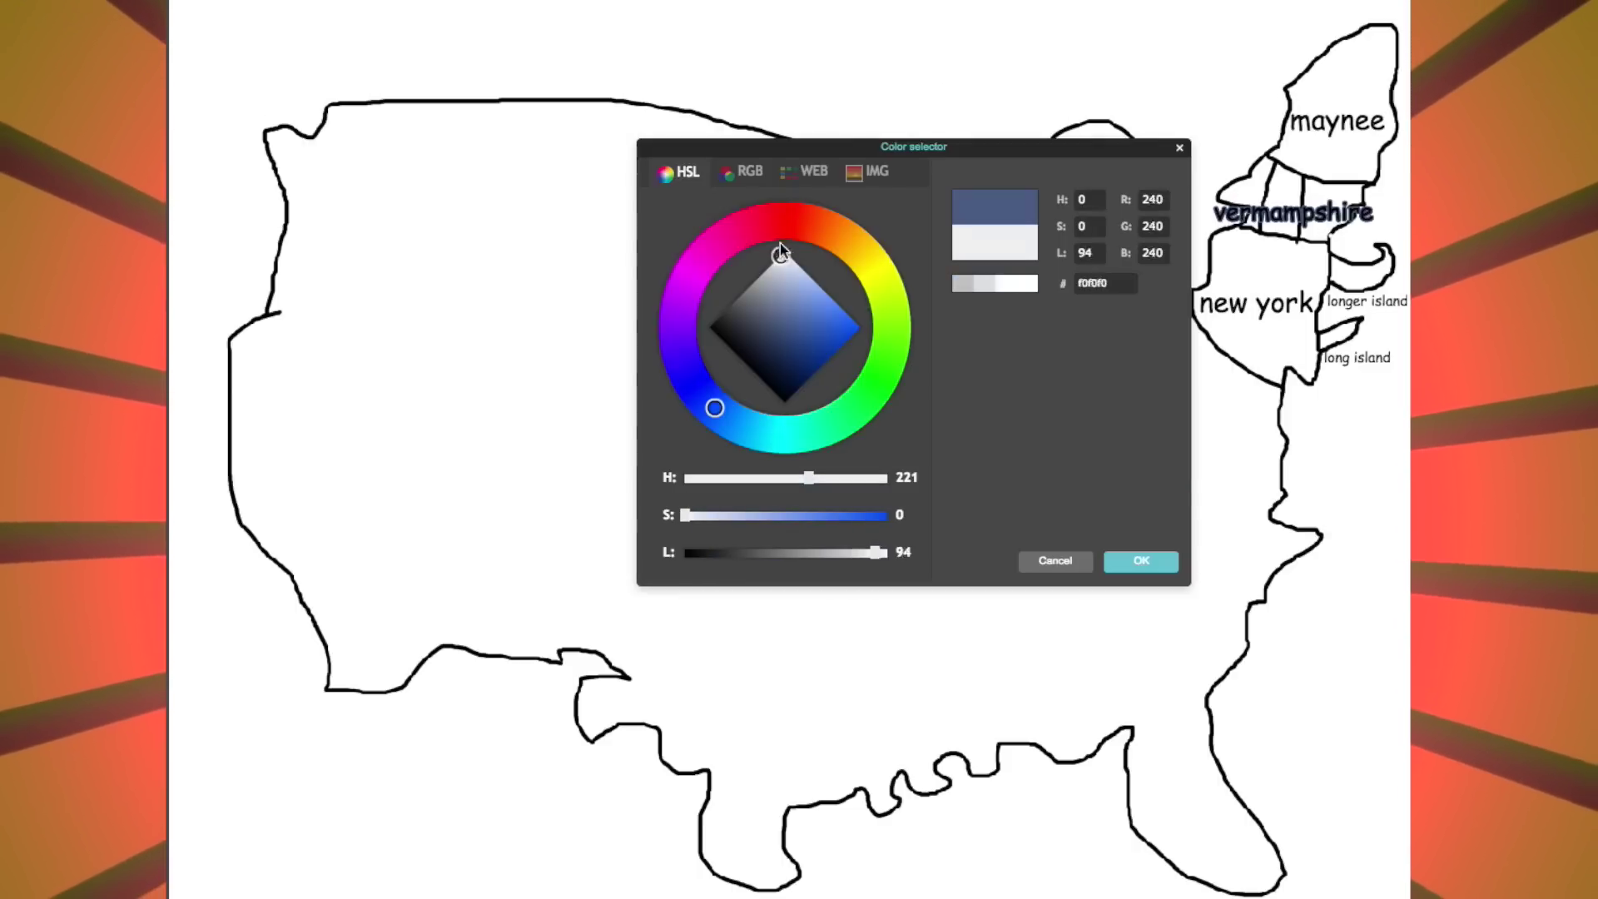
{"action": "left_click", "coordinate": [1137, 561]}
{"action": "type", "text": "pen os"}
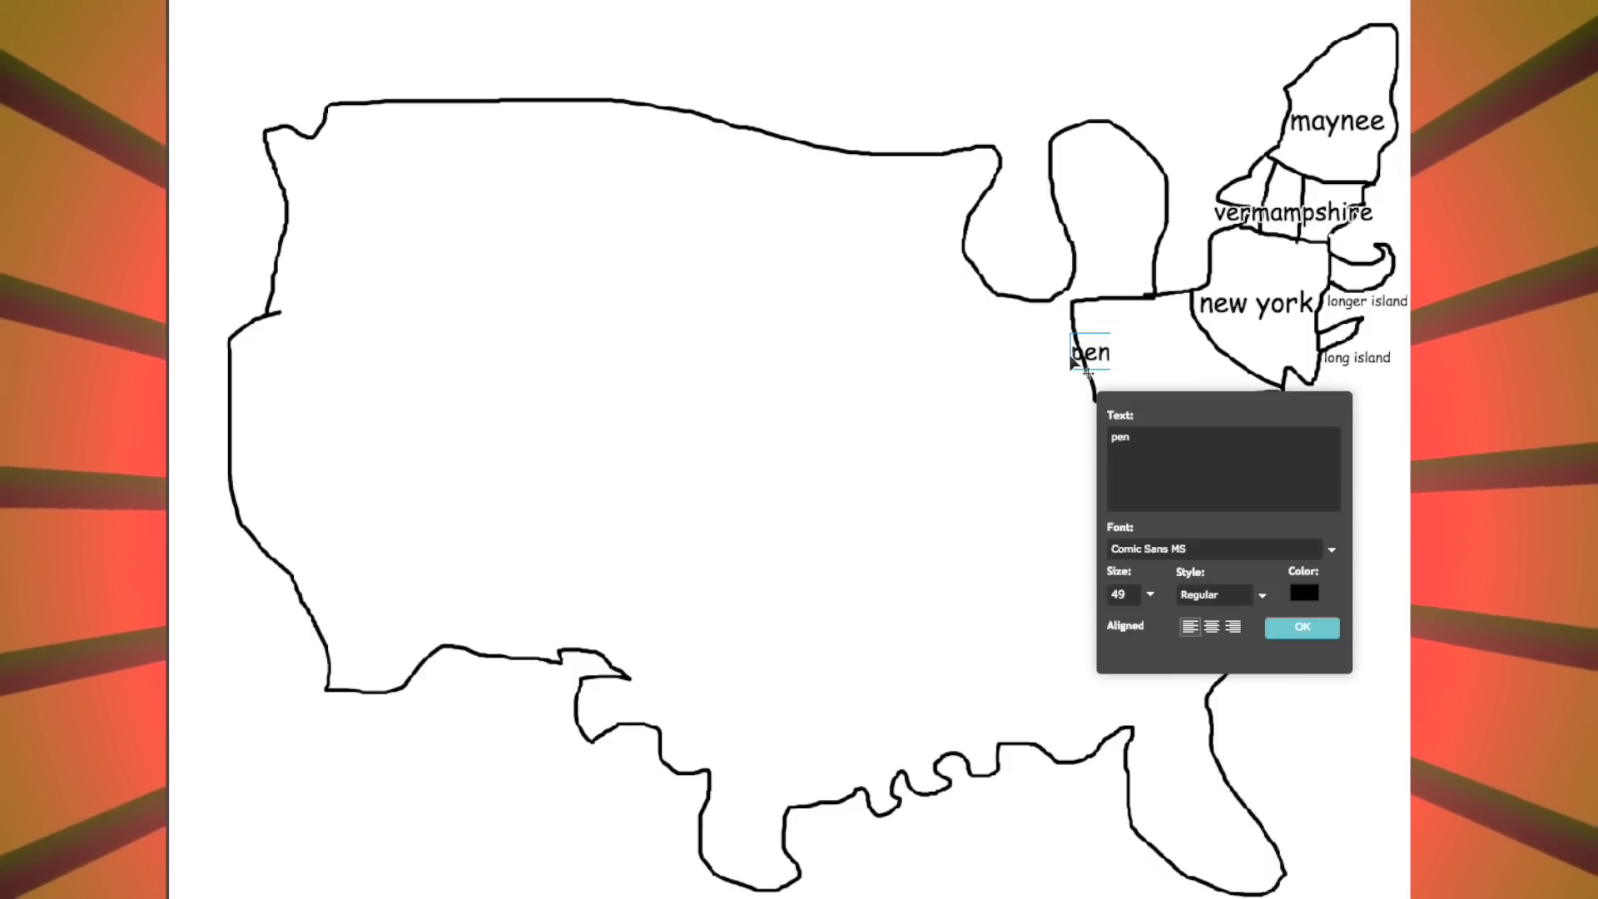
{"action": "type", "text": "lavia"}
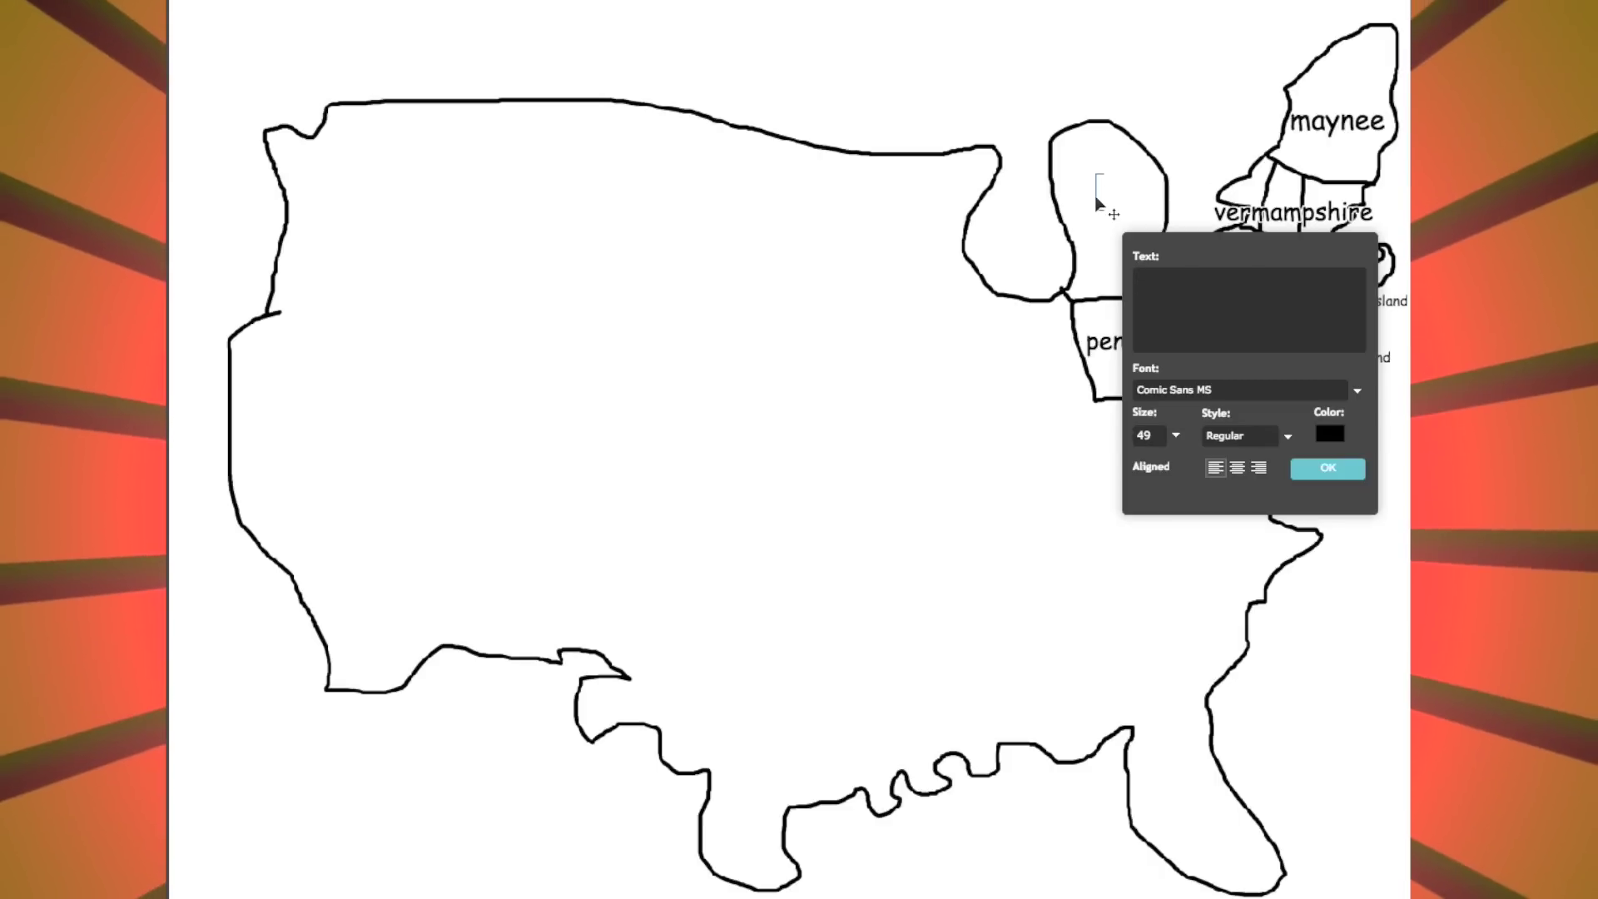
{"action": "type", "text": "oswaldo"}
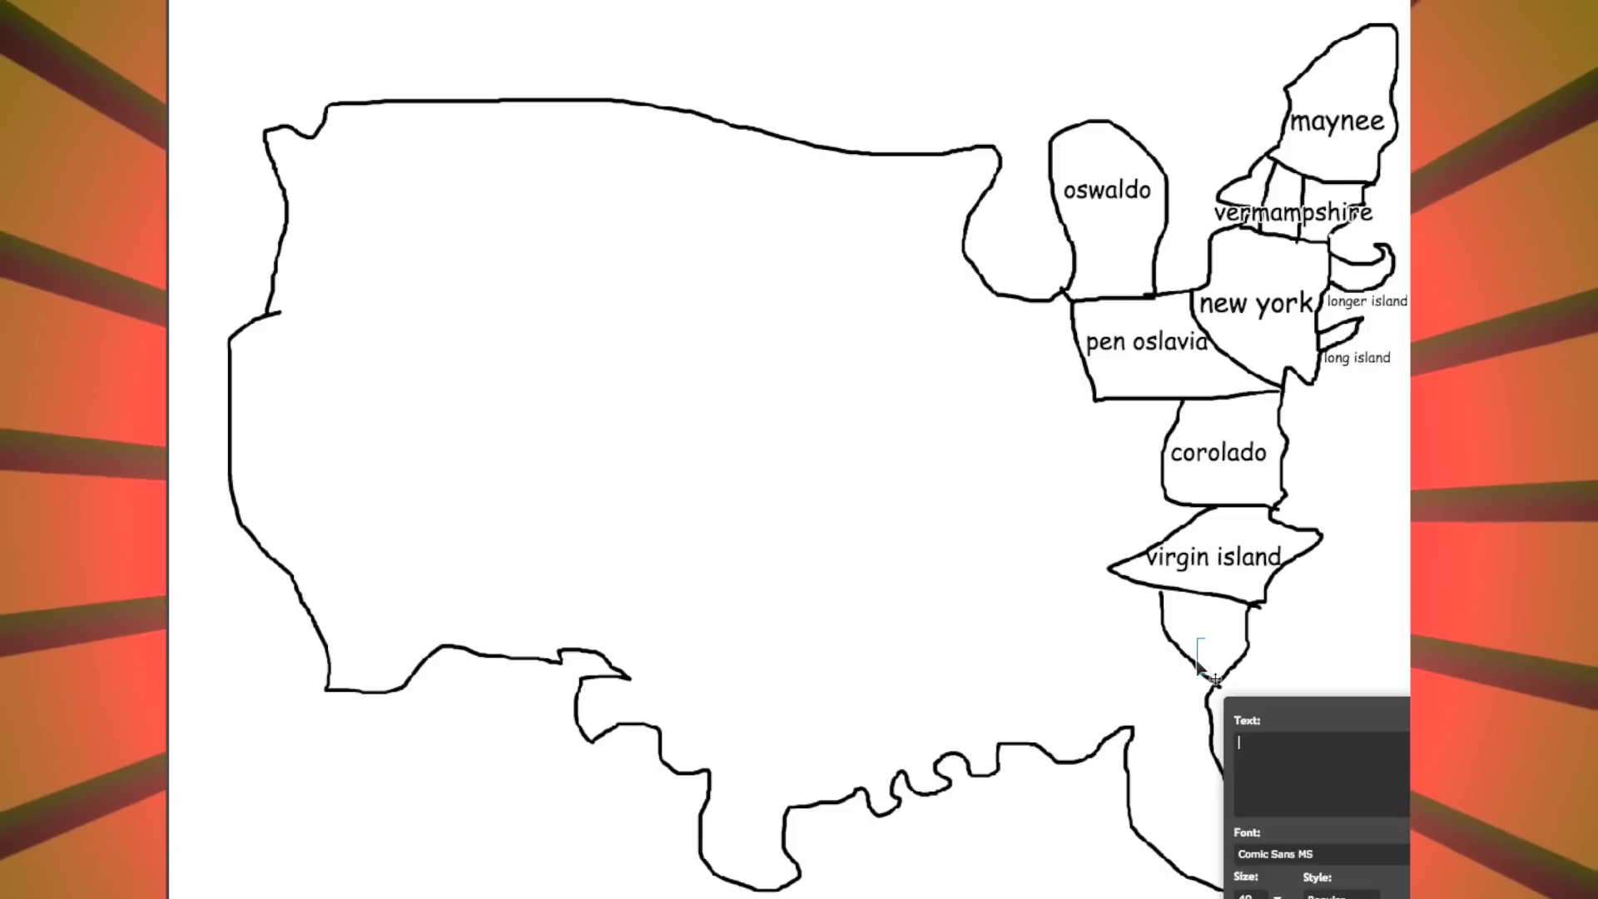
{"action": "type", "text": "mprtj"}
Delete the mistyped characters from the new label below virgin island
{"action": "key", "text": "BackSpace"}
{"action": "key", "text": "BackSpace"}
{"action": "key", "text": "BackSpace"}
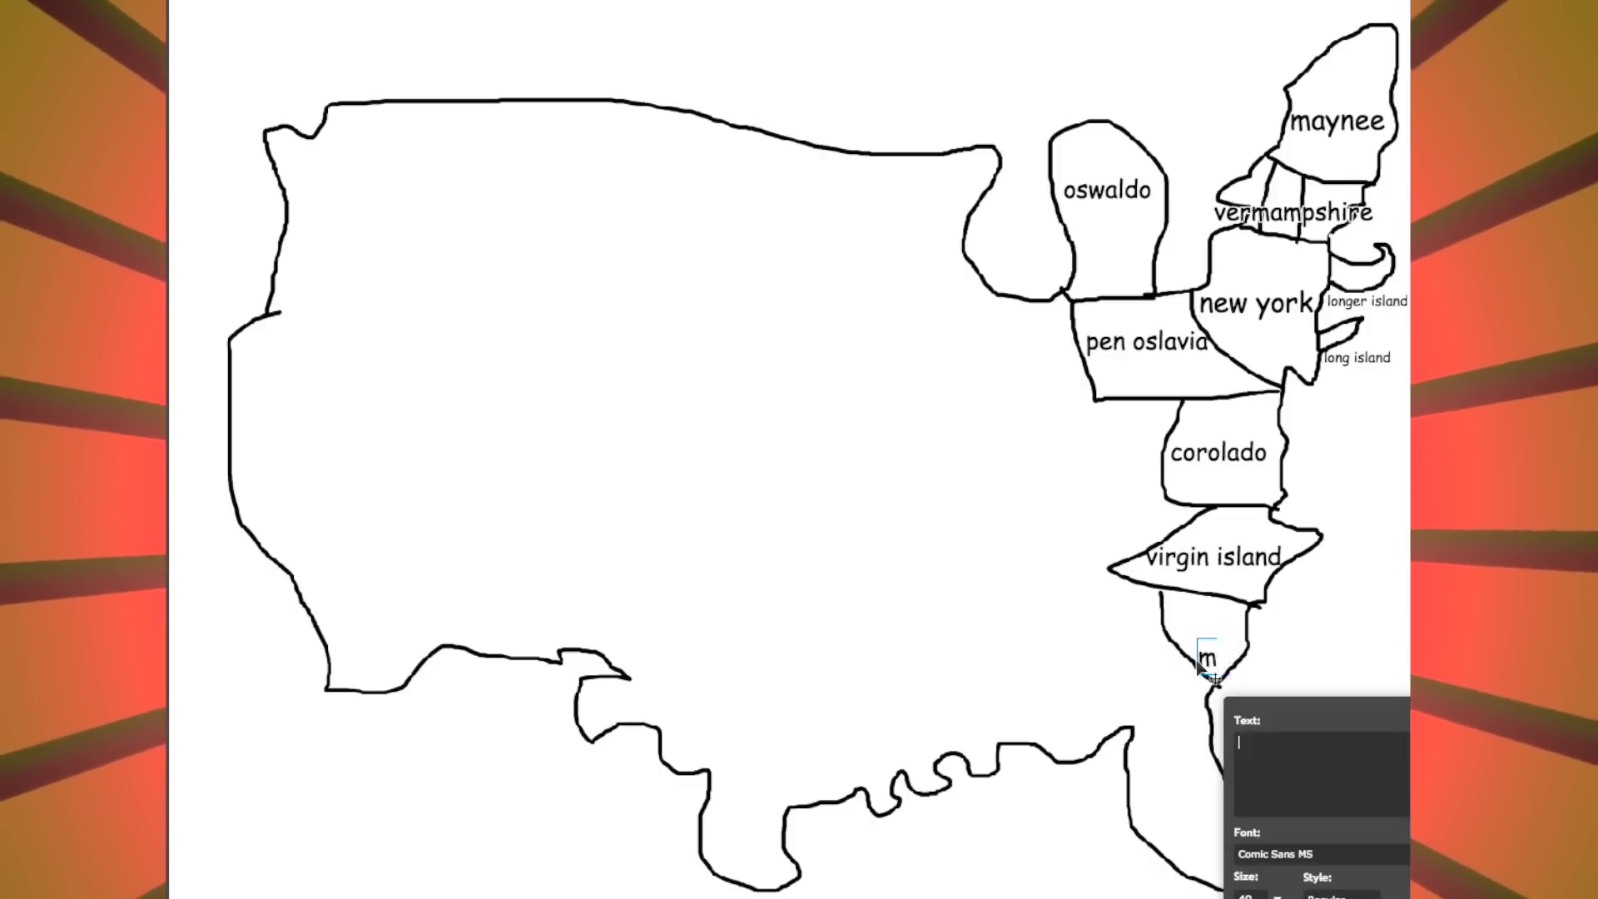
{"action": "key", "text": "BackSpace"}
{"action": "type", "text": "north g"}
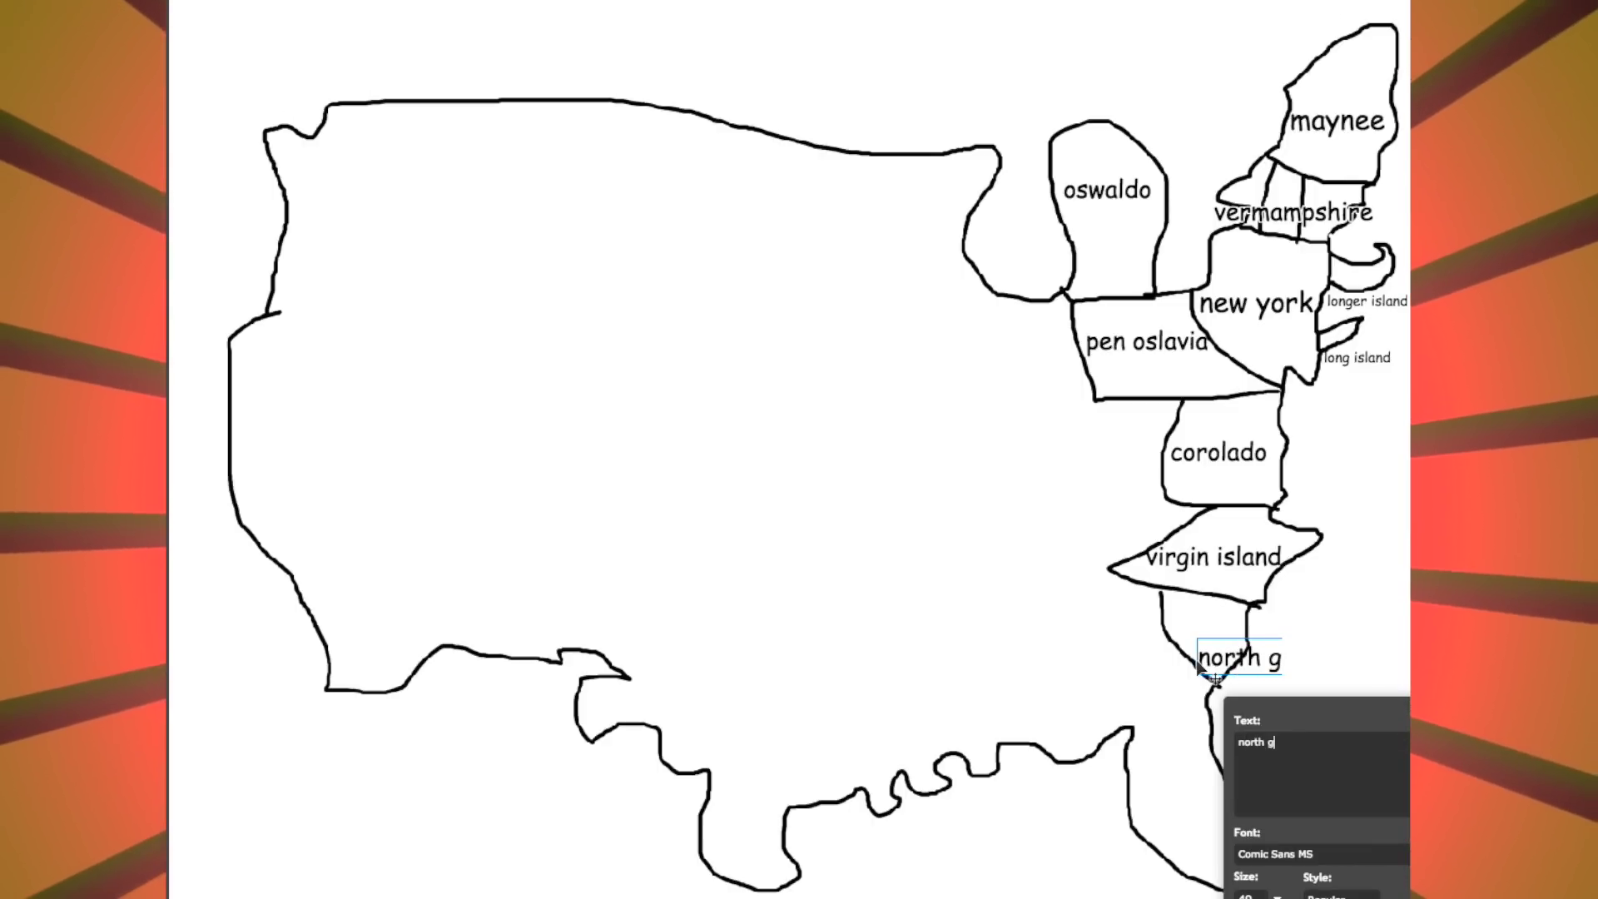
{"action": "type", "text": "eorgia"}
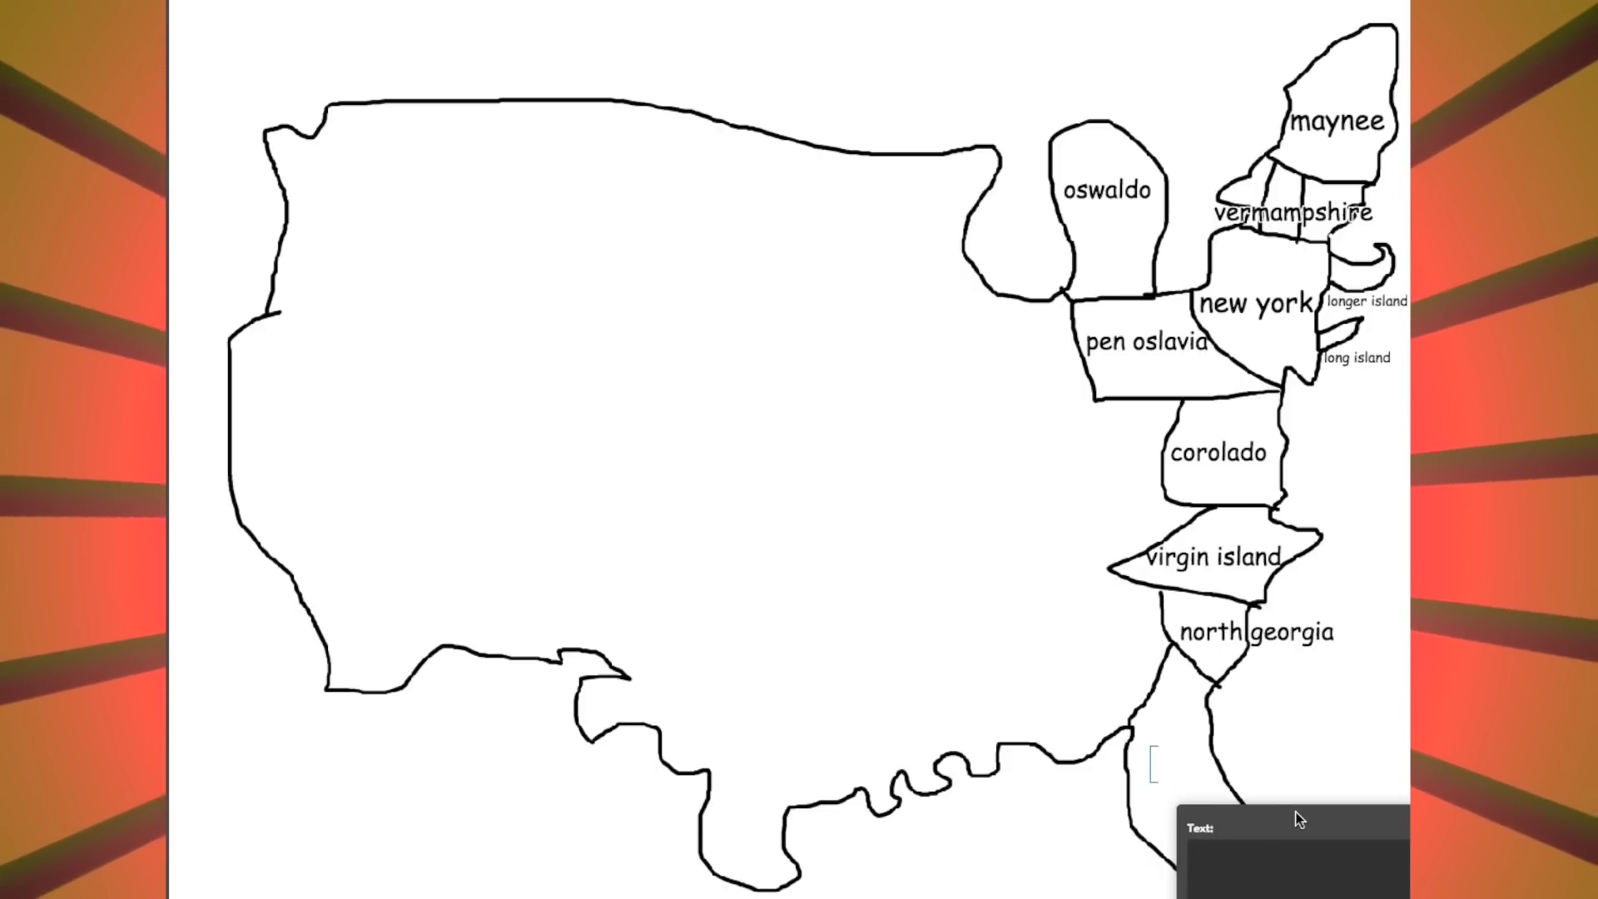
{"action": "type", "text": "flo rid"}
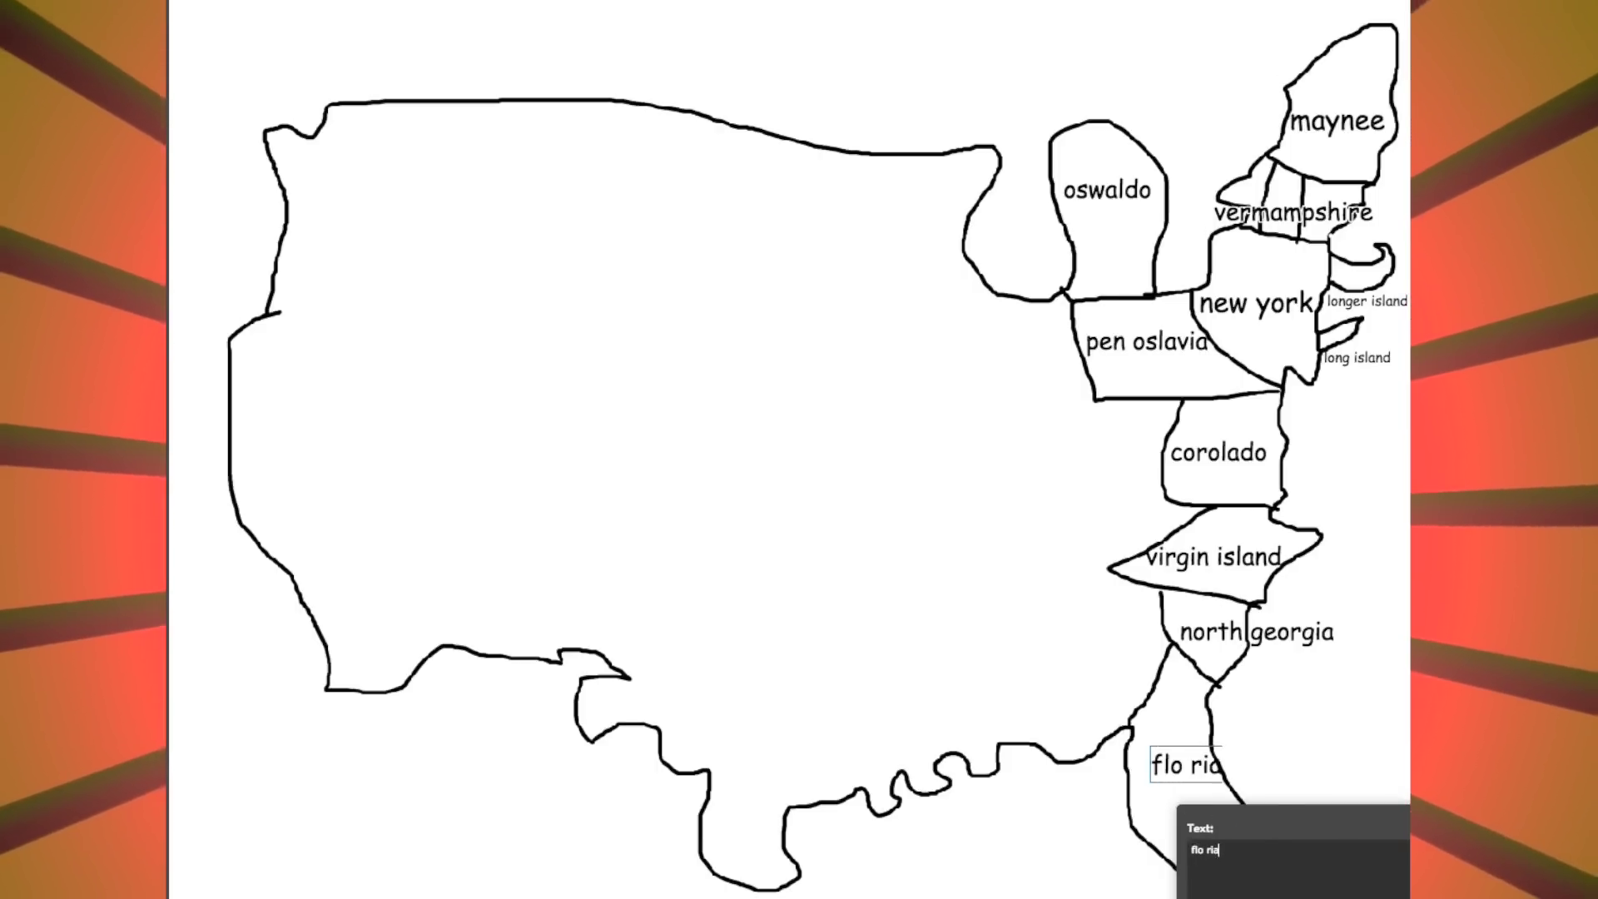
{"action": "type", "text": "a"}
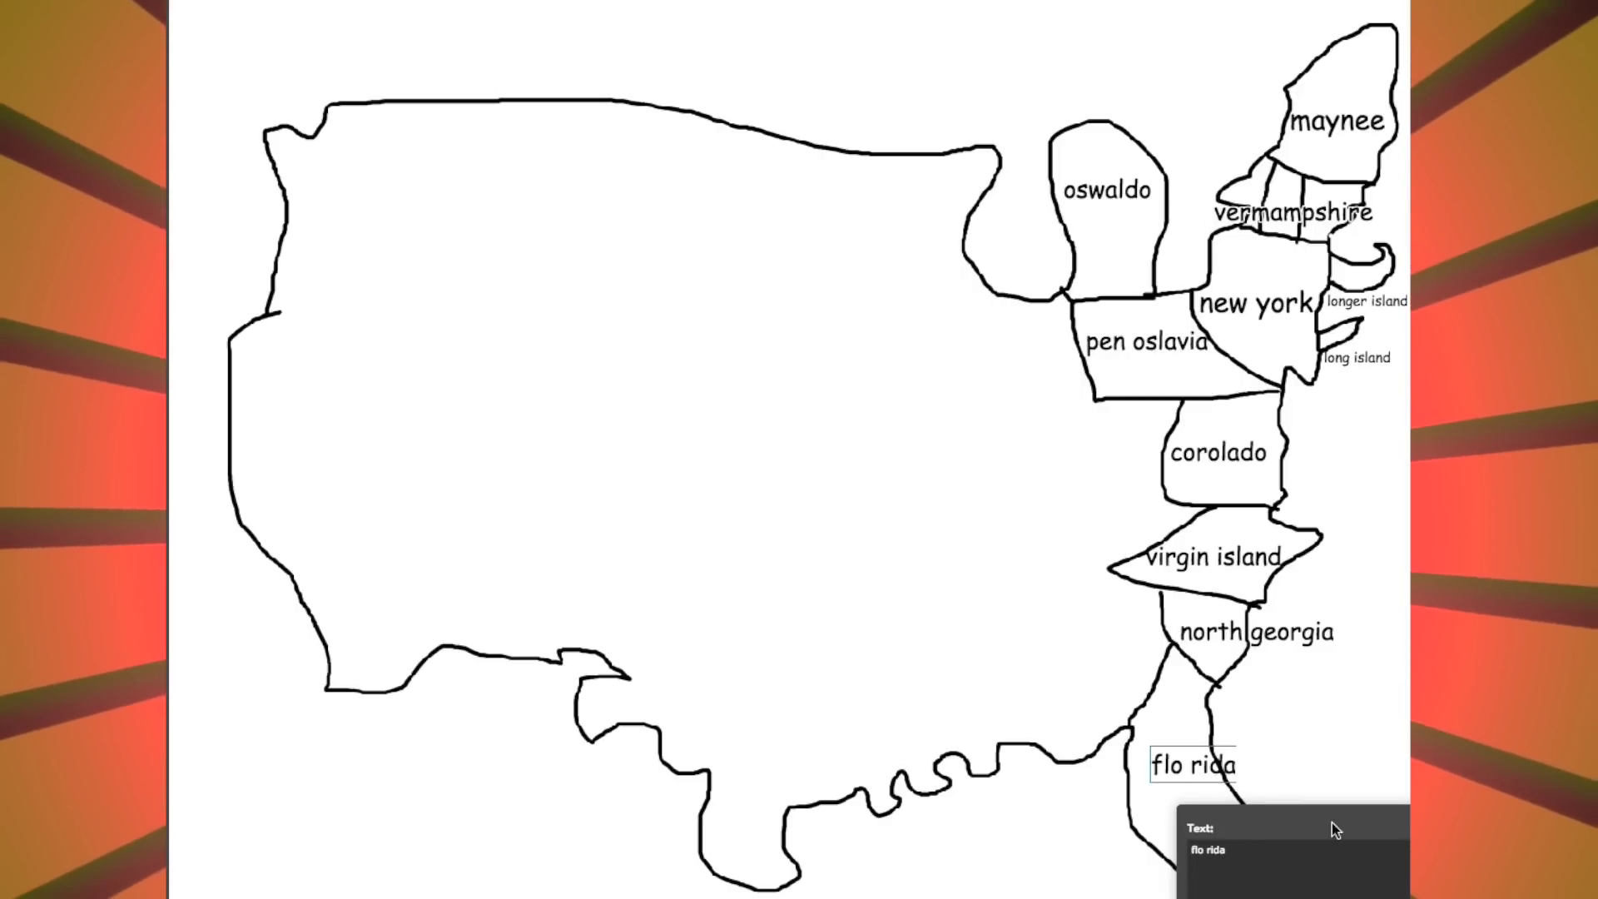
Move the Text dialog to the centre and start a second line after 'flo rida'
{"action": "left_click_drag", "start_coordinate": [1328, 820], "coordinate": [821, 551]}
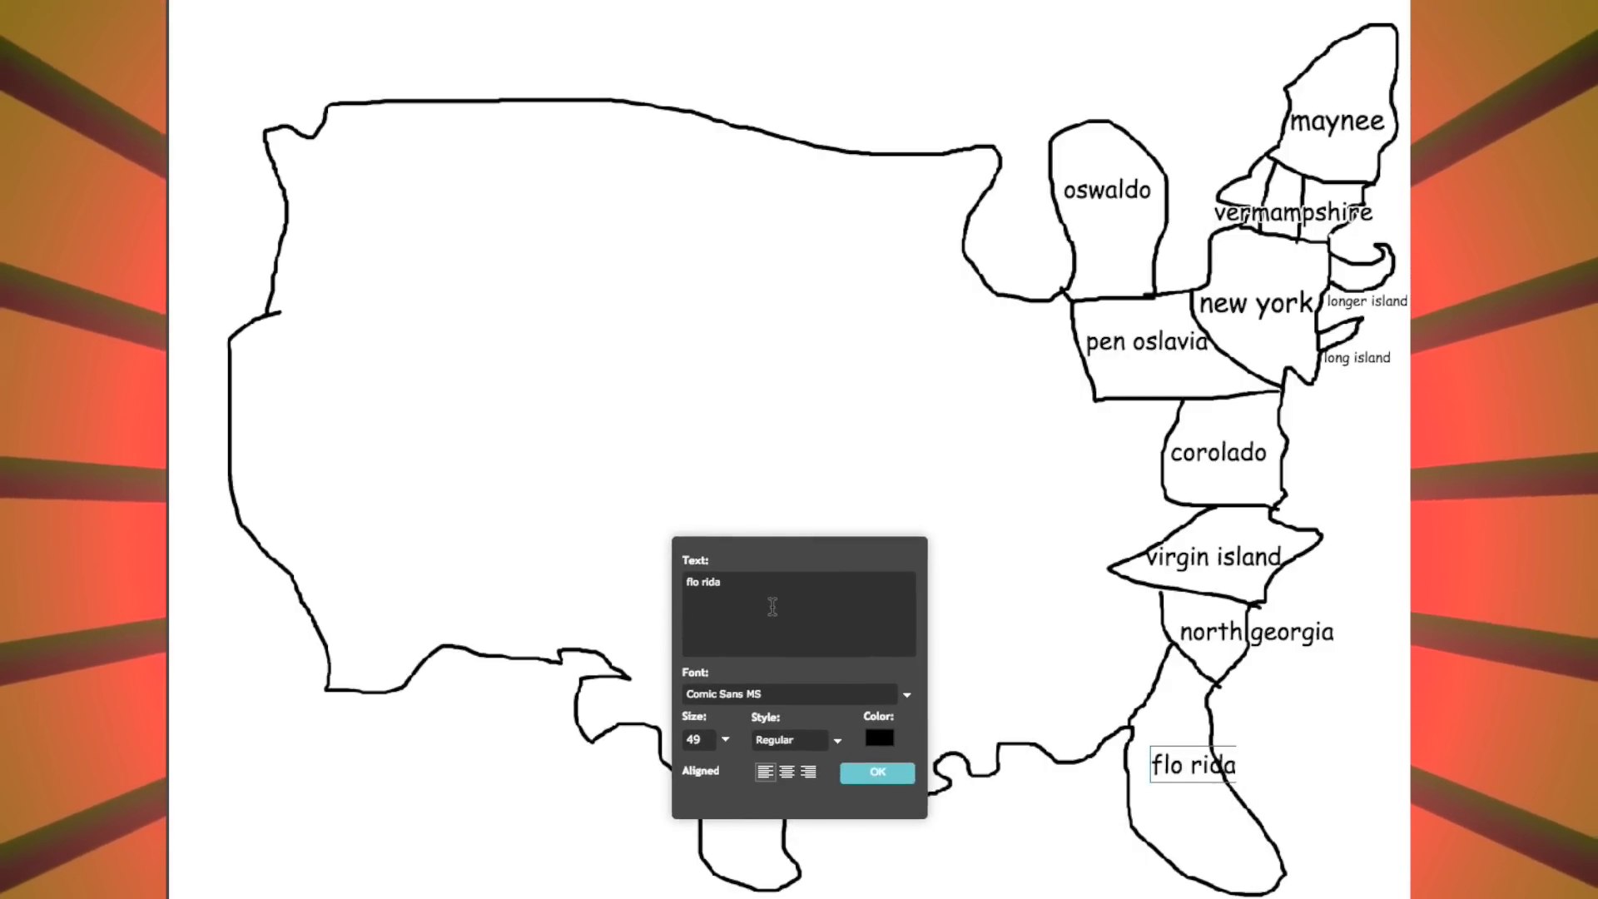
{"action": "key", "text": "Return"}
{"action": "type", "text": "f"}
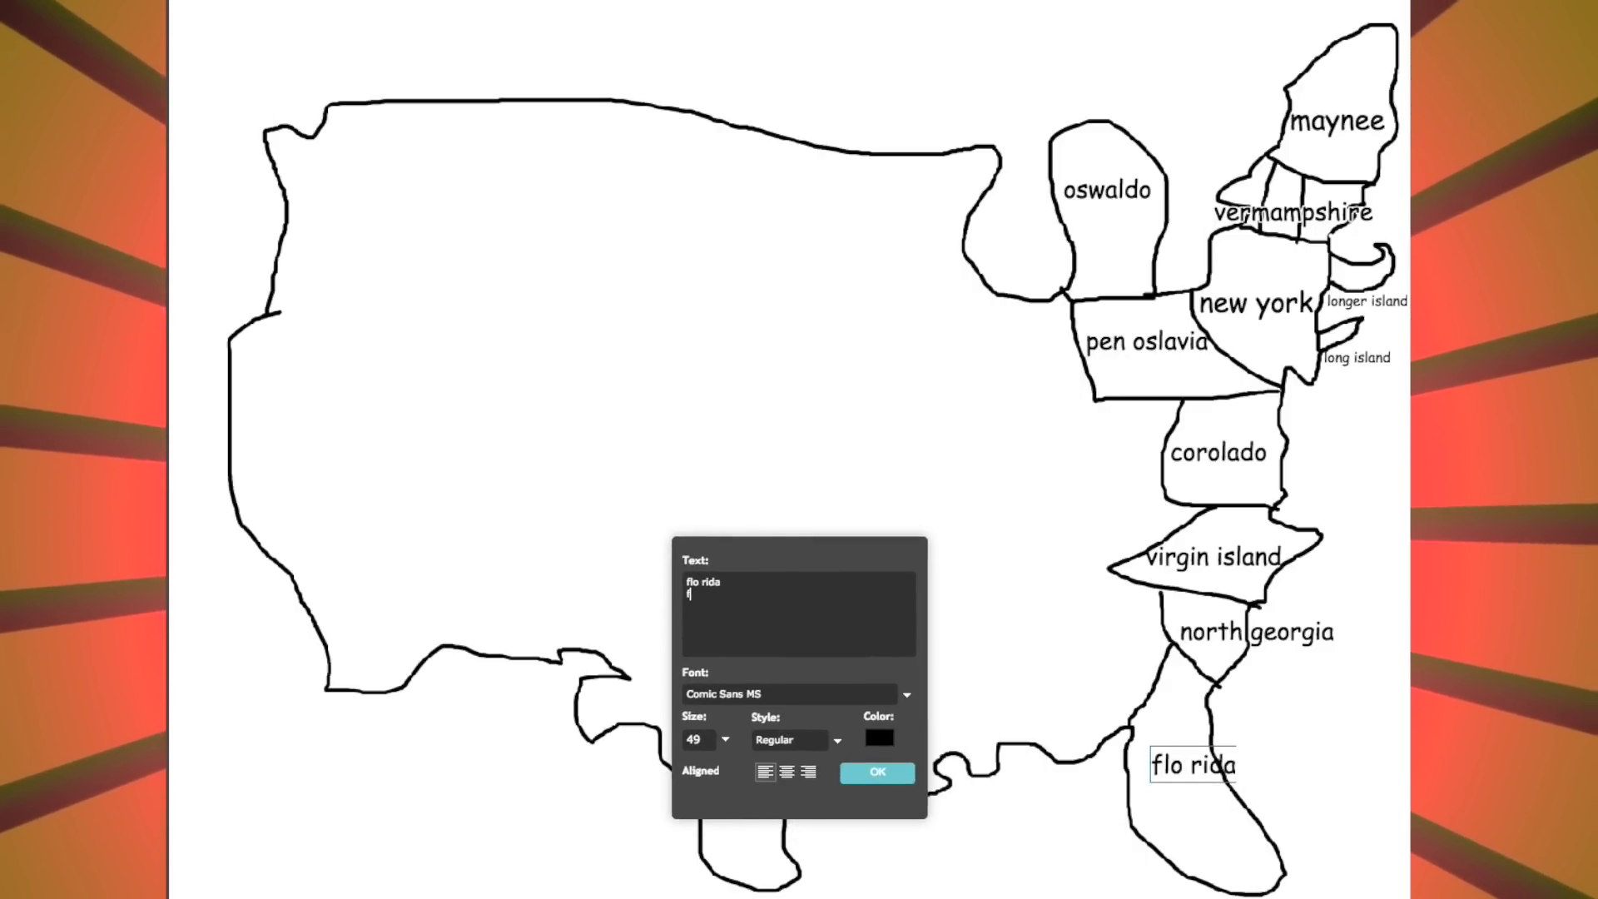
{"action": "type", "text": "t. eminem"}
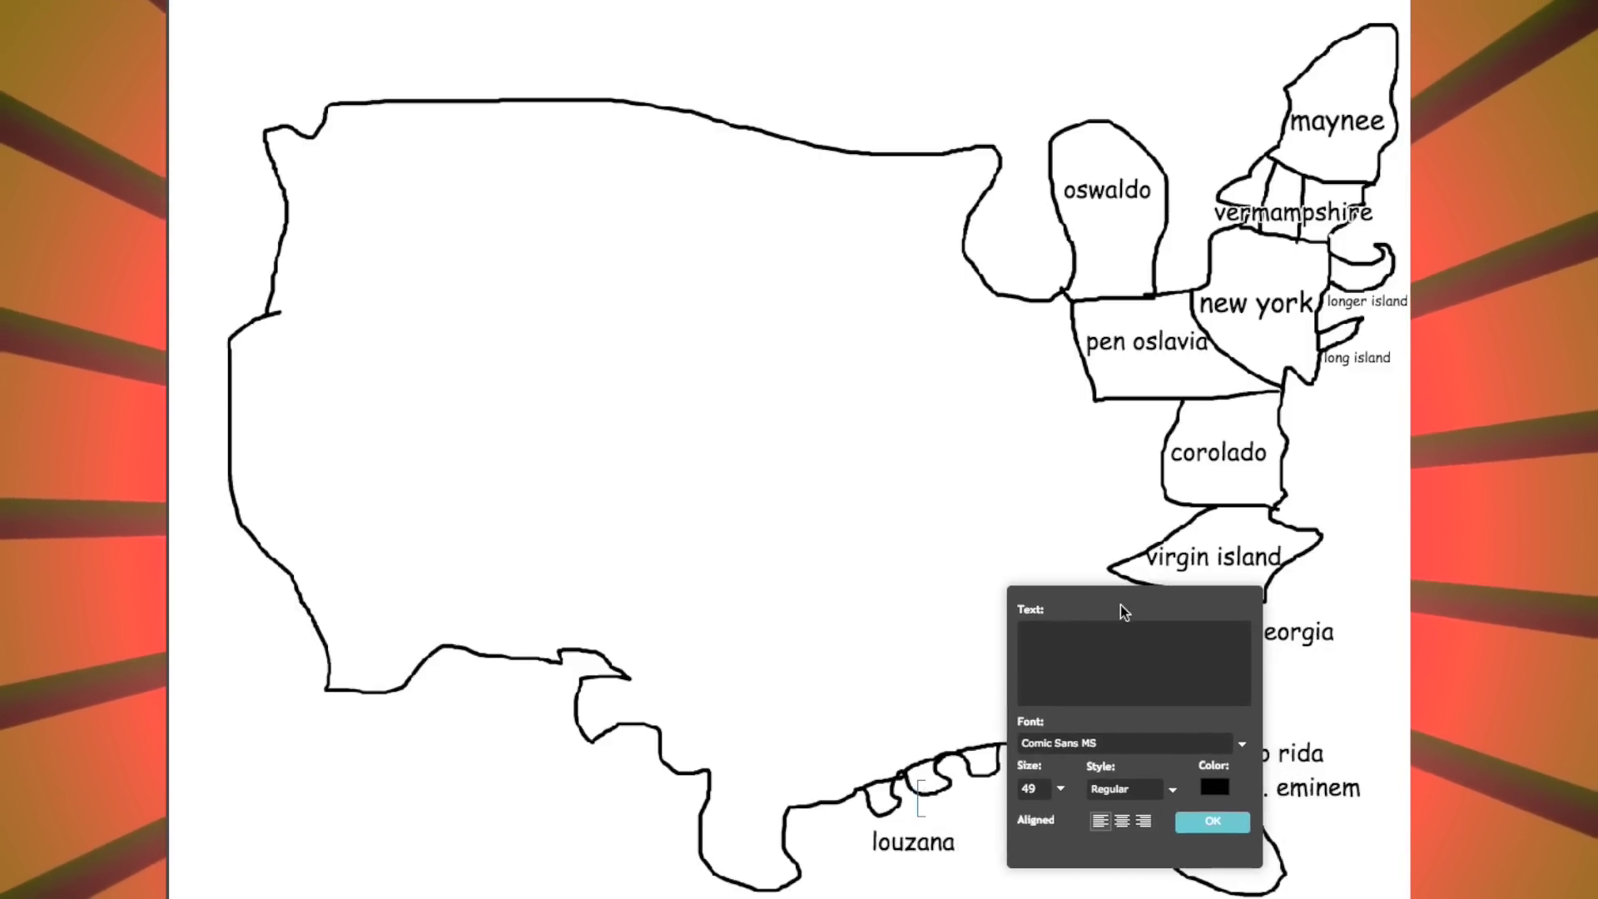
Begin entering the mishrippi state name above louzana
{"action": "left_click", "coordinate": [1125, 635]}
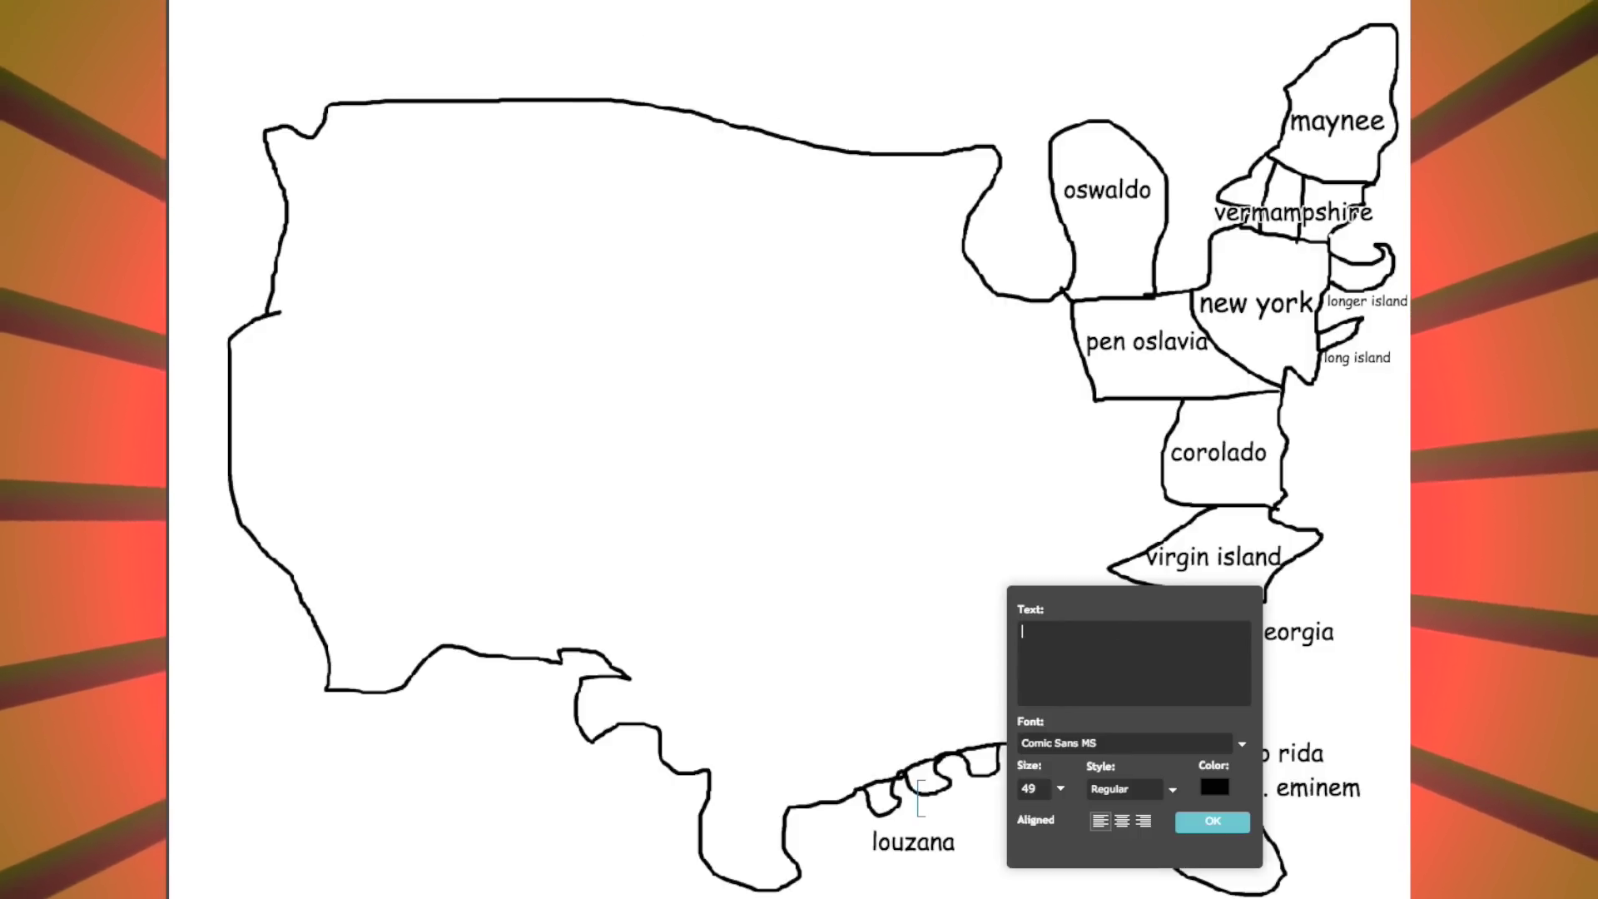
{"action": "type", "text": "mishr"}
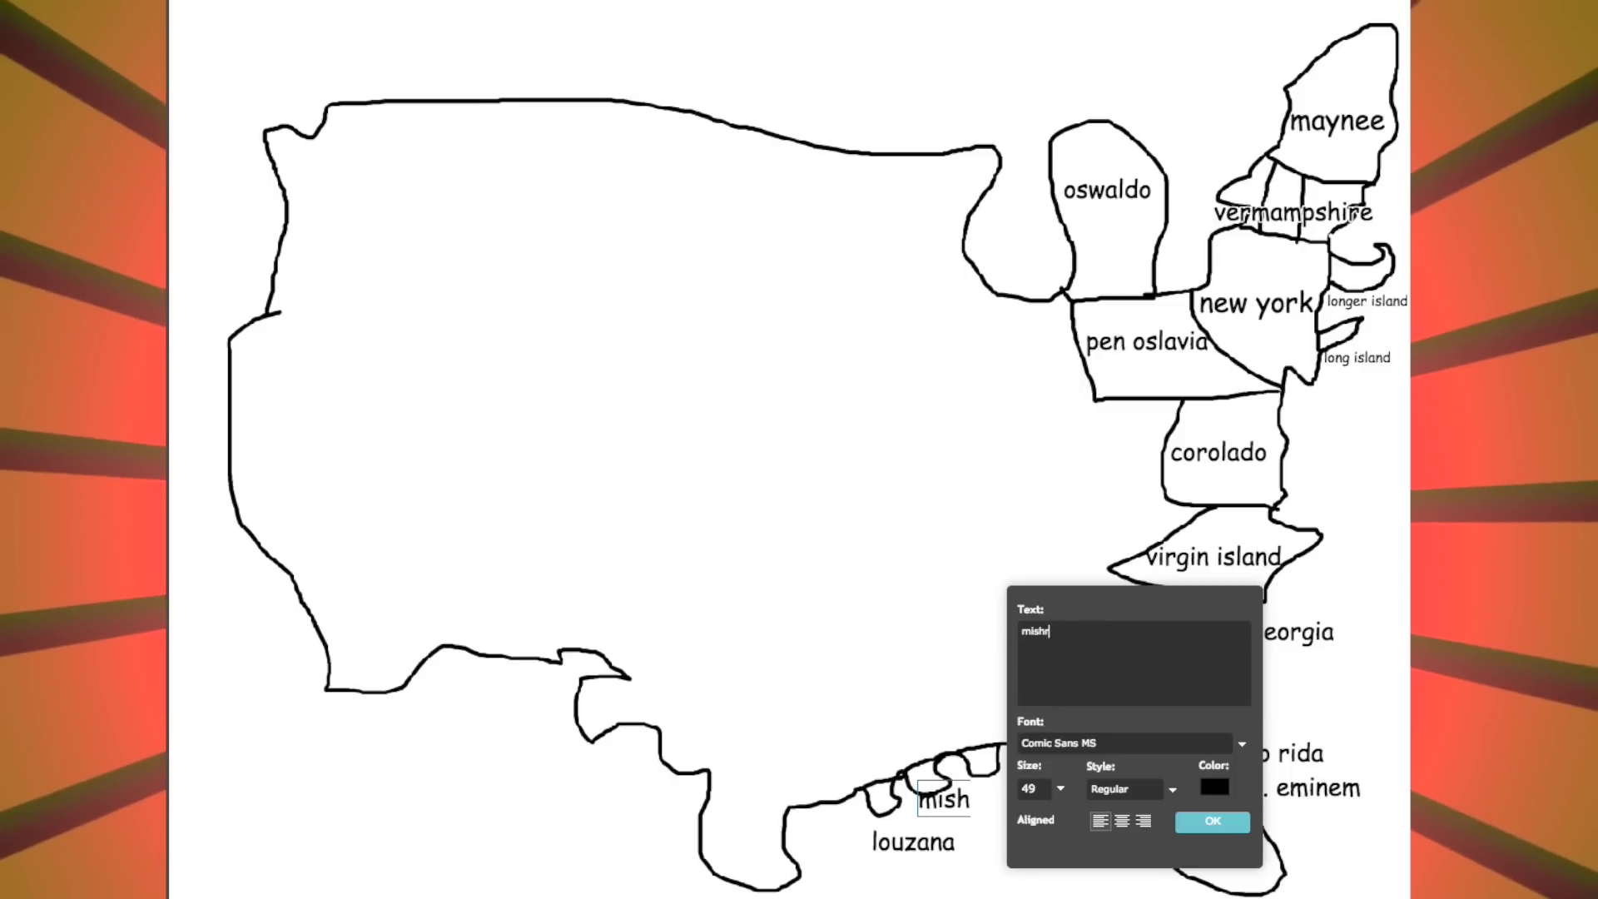
{"action": "type", "text": "ippi"}
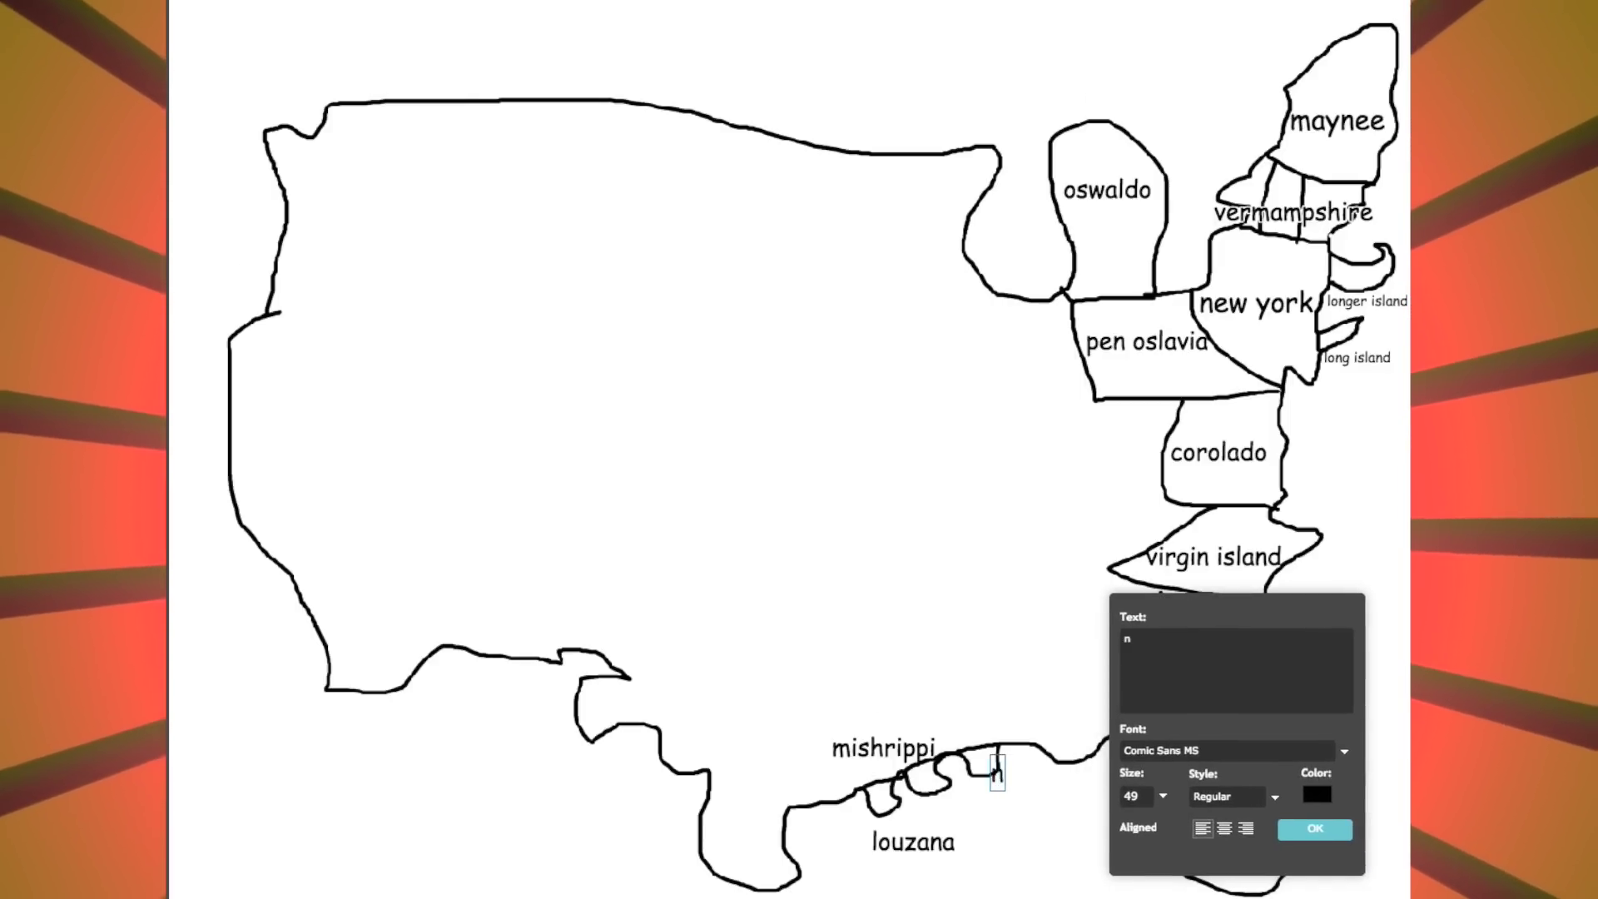
{"action": "type", "text": "oah's arkansas"}
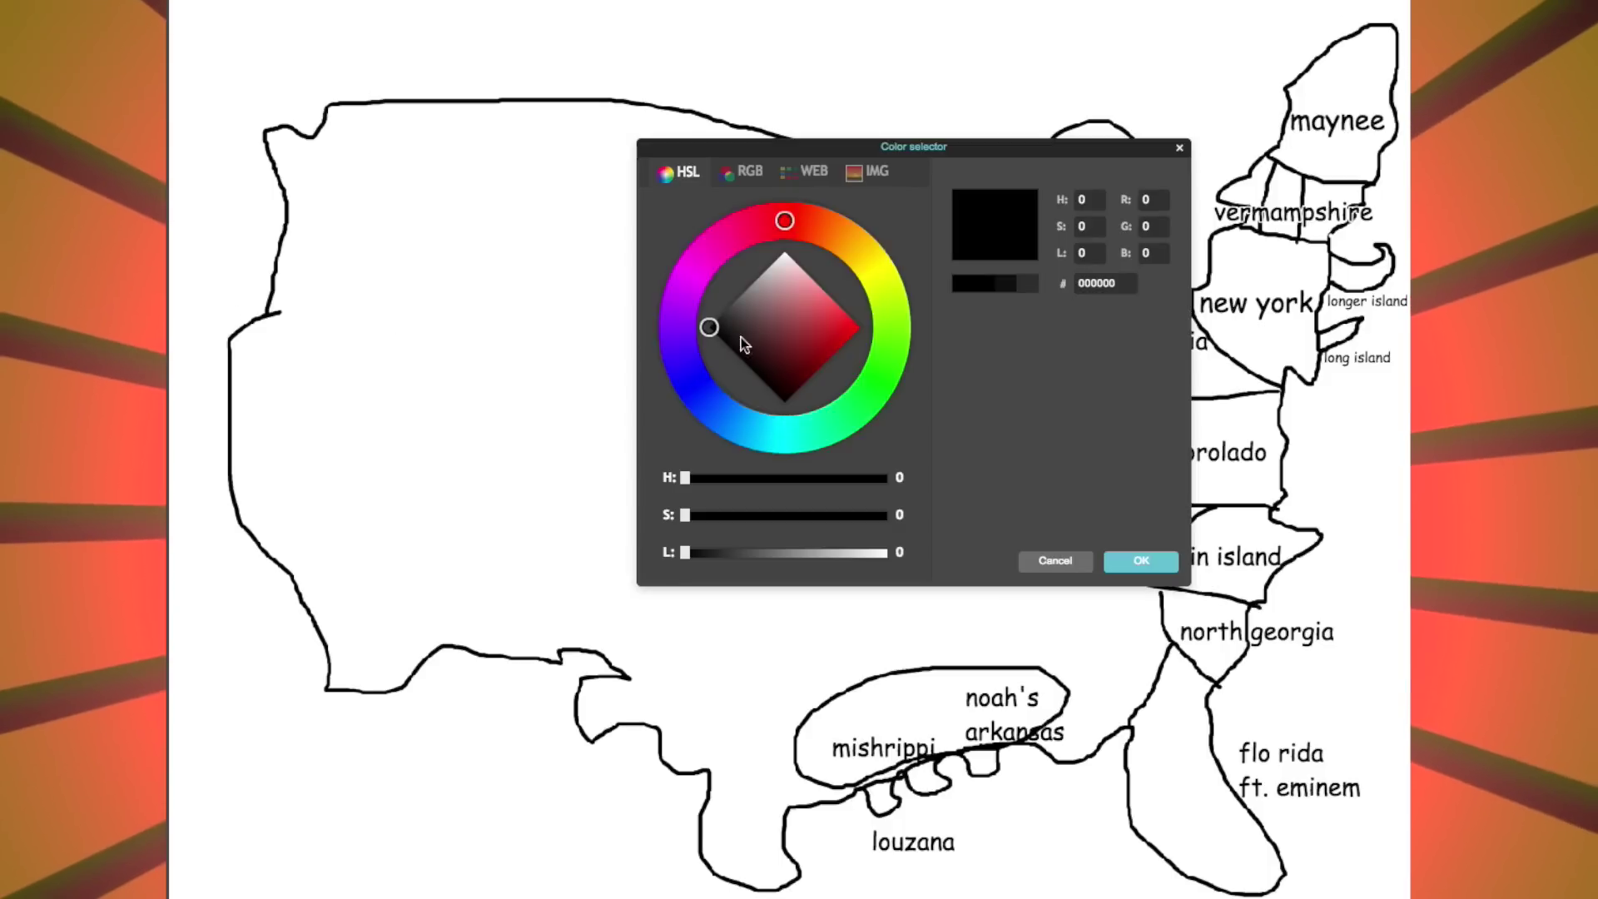
Choose a fully saturated blue as the lake fill colour
{"action": "left_click", "coordinate": [856, 323]}
{"action": "left_click_drag", "start_coordinate": [855, 322], "coordinate": [862, 328]}
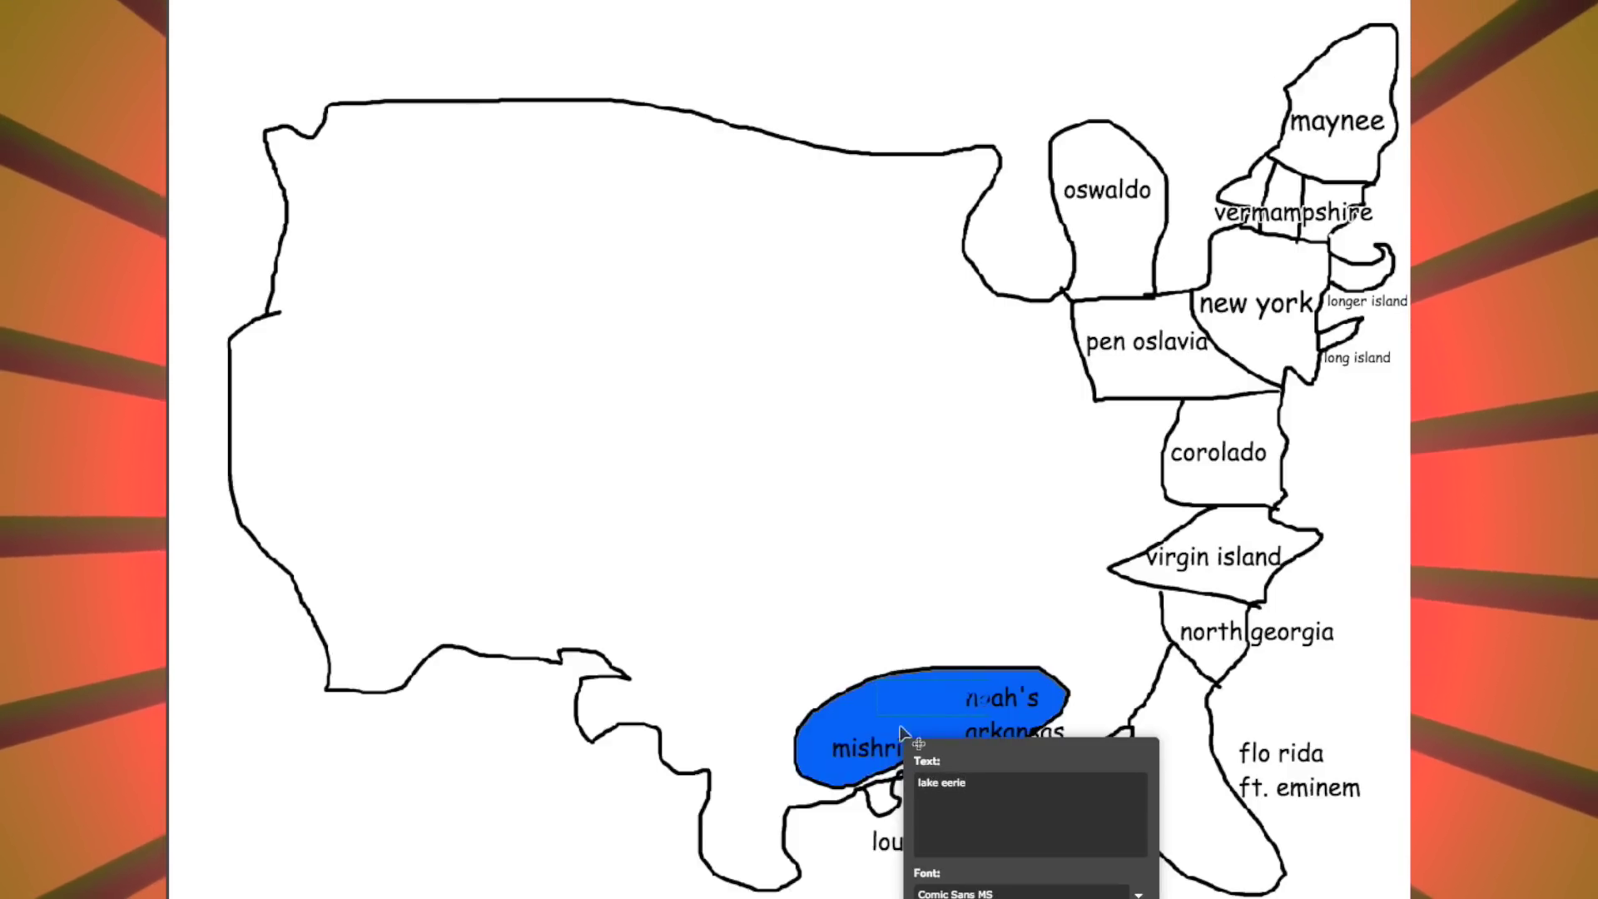
Recolour the lake eerie label text from black to dark navy blue
{"action": "left_click", "coordinate": [1260, 767]}
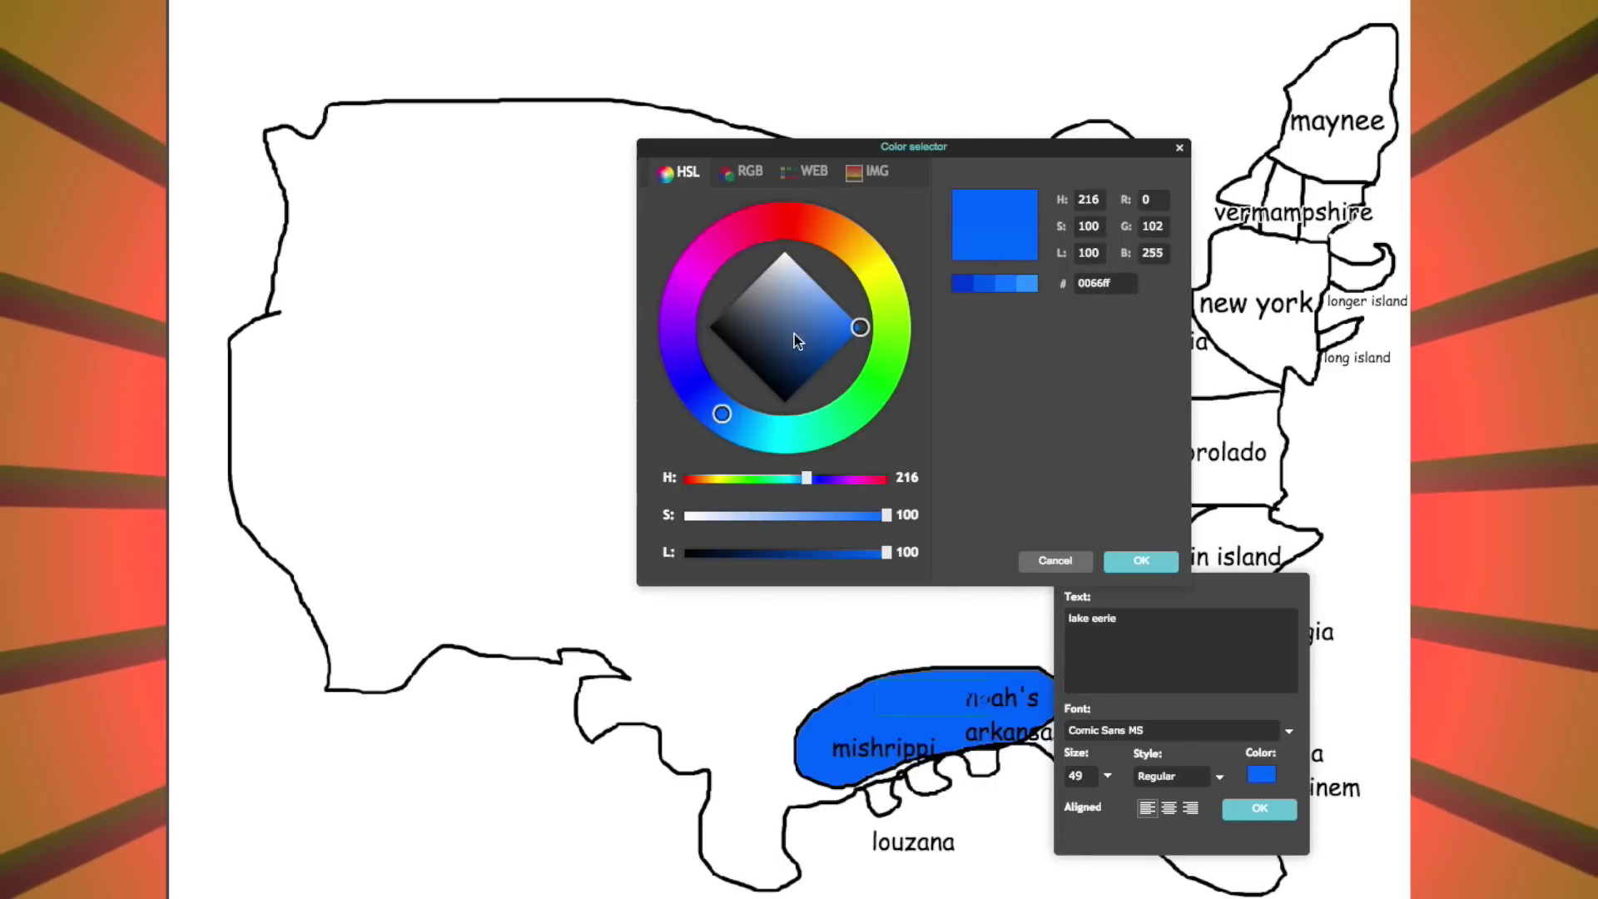
{"action": "left_click_drag", "start_coordinate": [885, 552], "coordinate": [684, 552]}
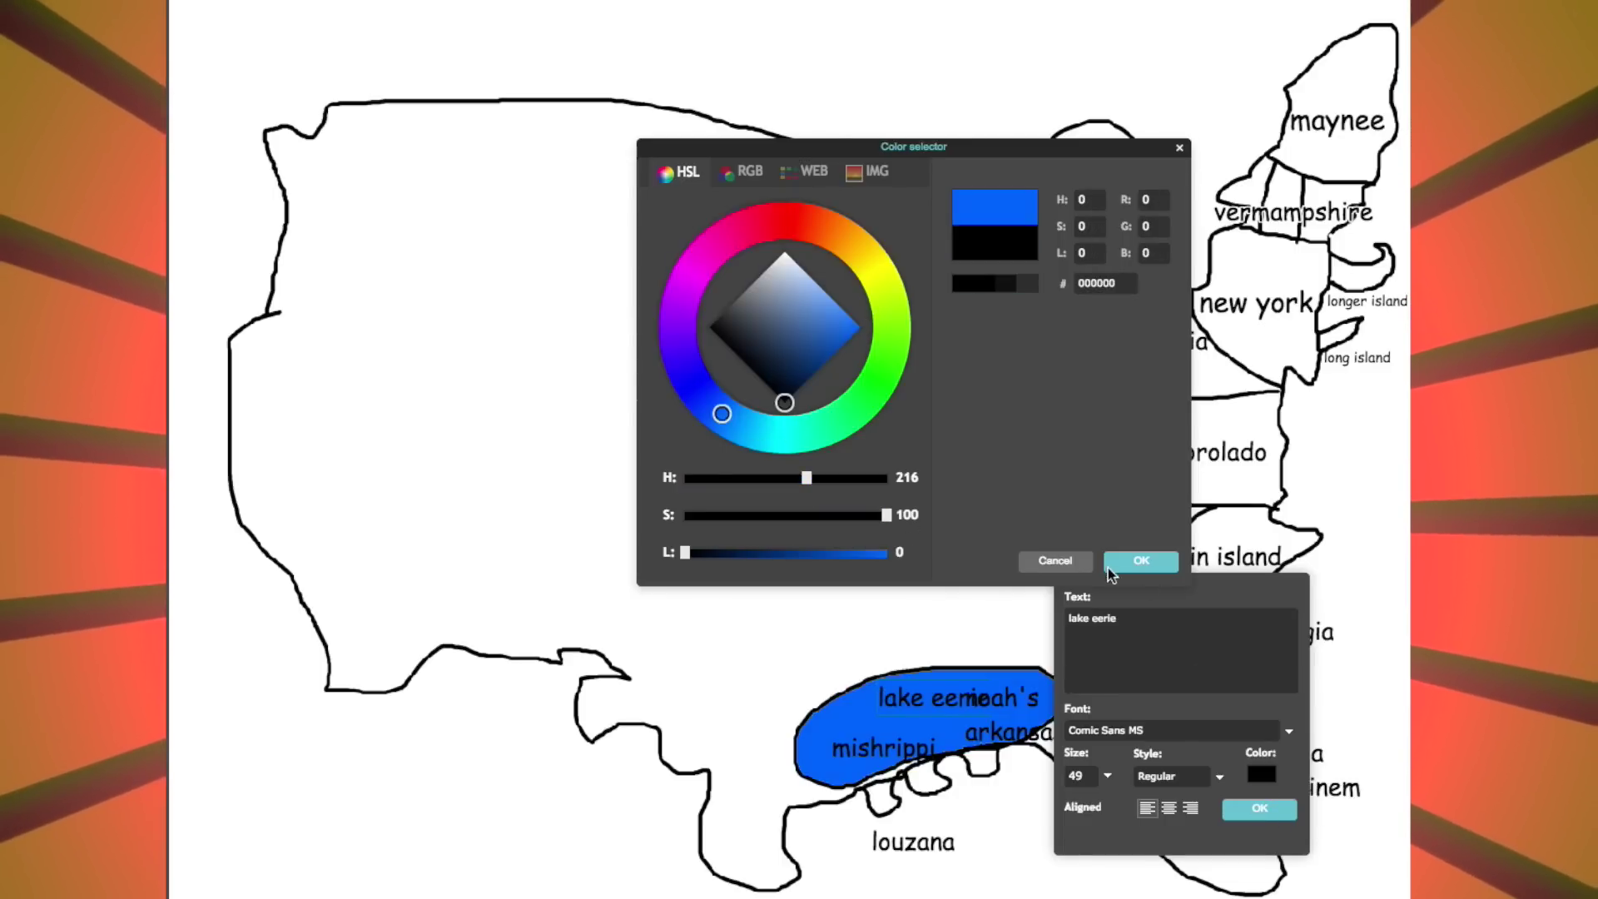
{"action": "left_click", "coordinate": [815, 368]}
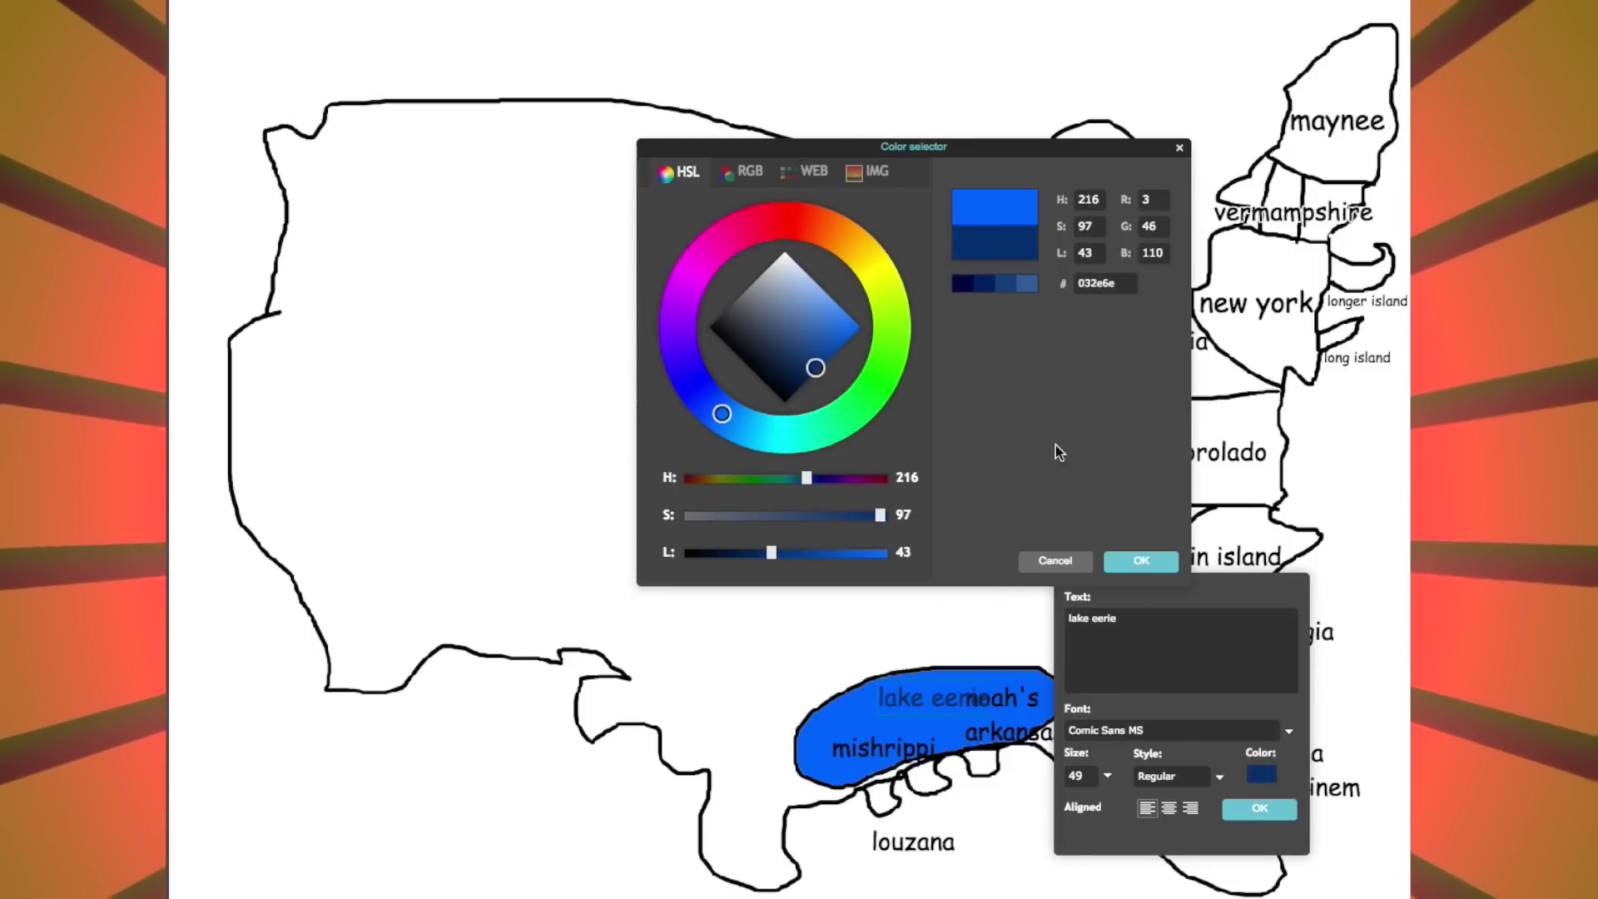
{"action": "left_click", "coordinate": [1140, 559]}
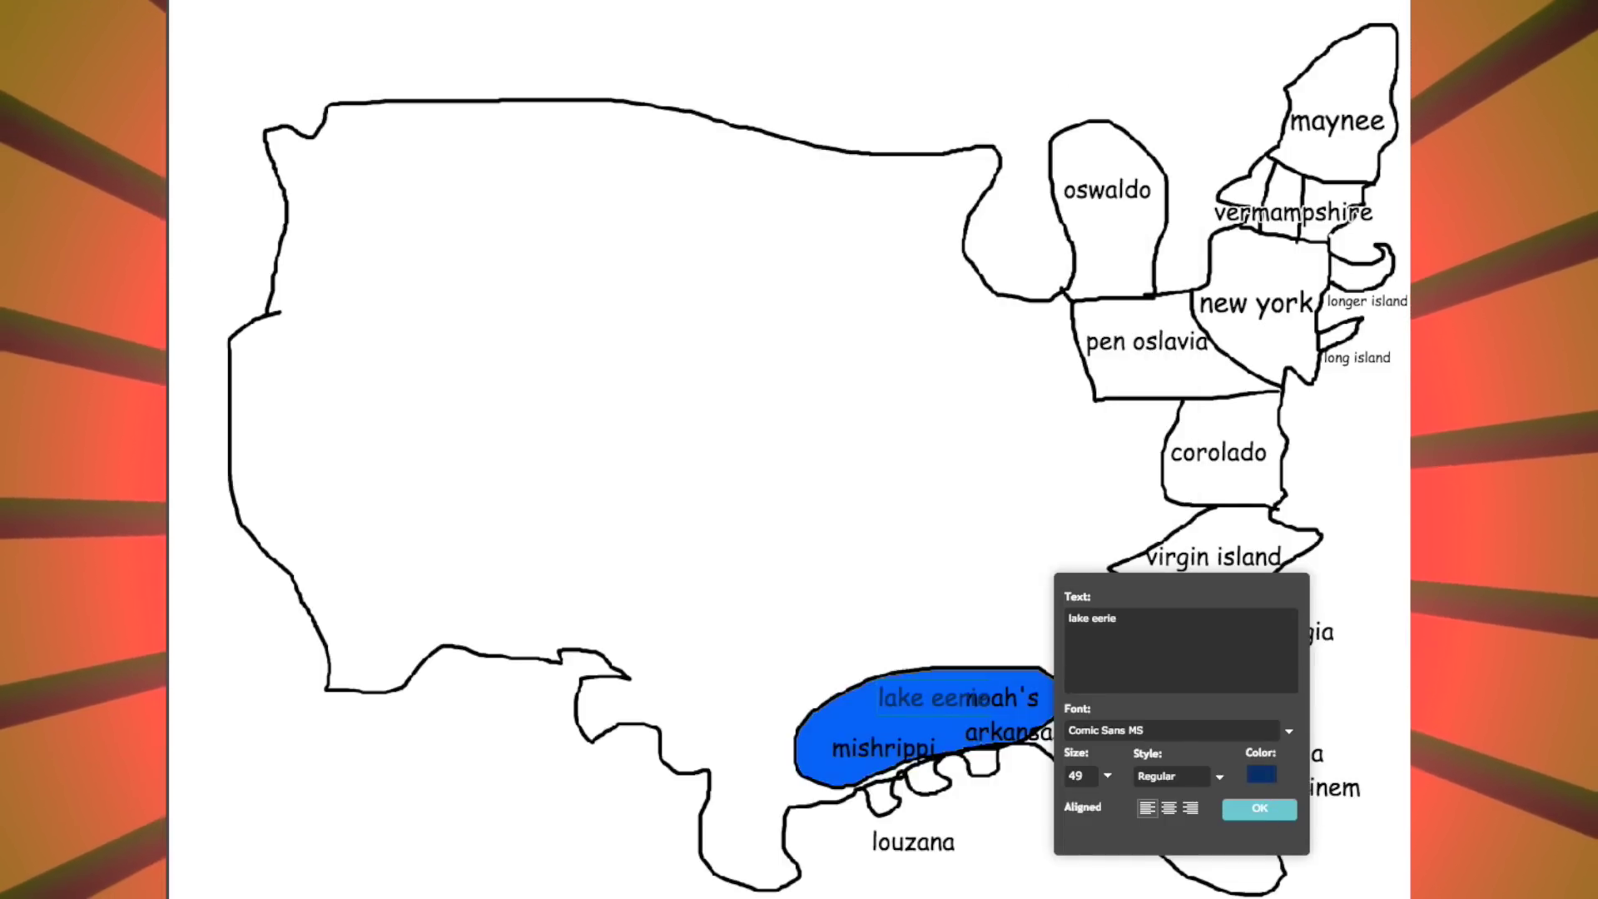